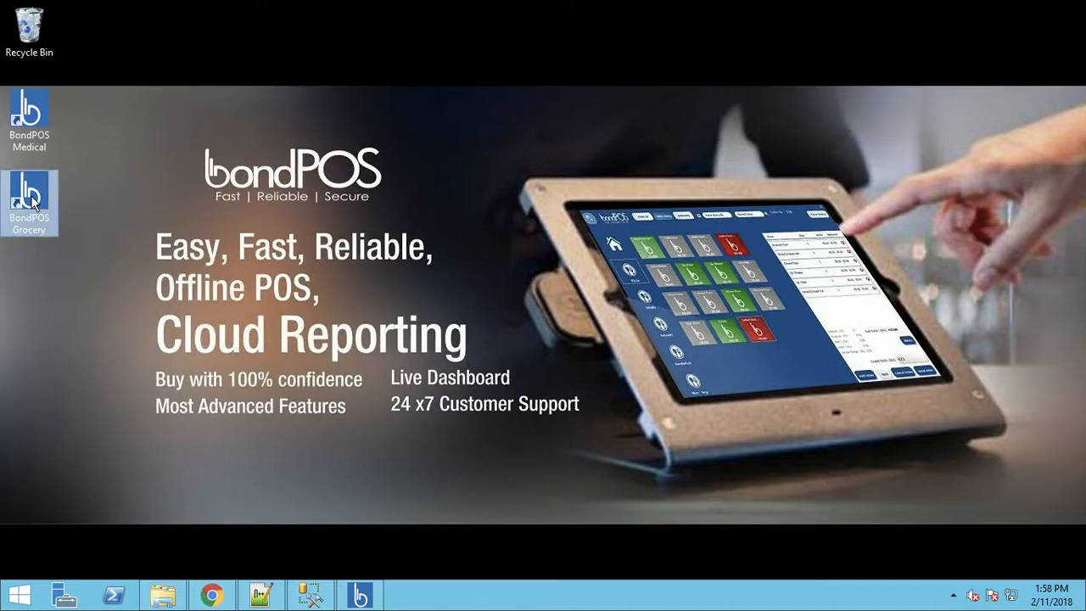
# - Restore the BondPOS Grocery Store window on the Silver-to-Gold Change Plan page
pyautogui.click(360, 597)
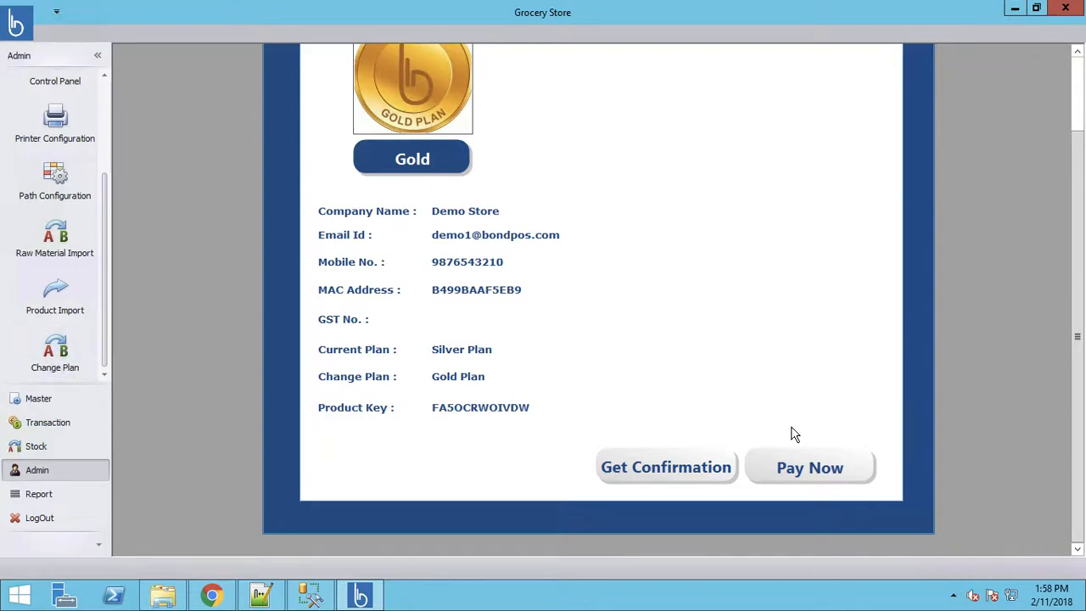
pyautogui.click(797, 470)
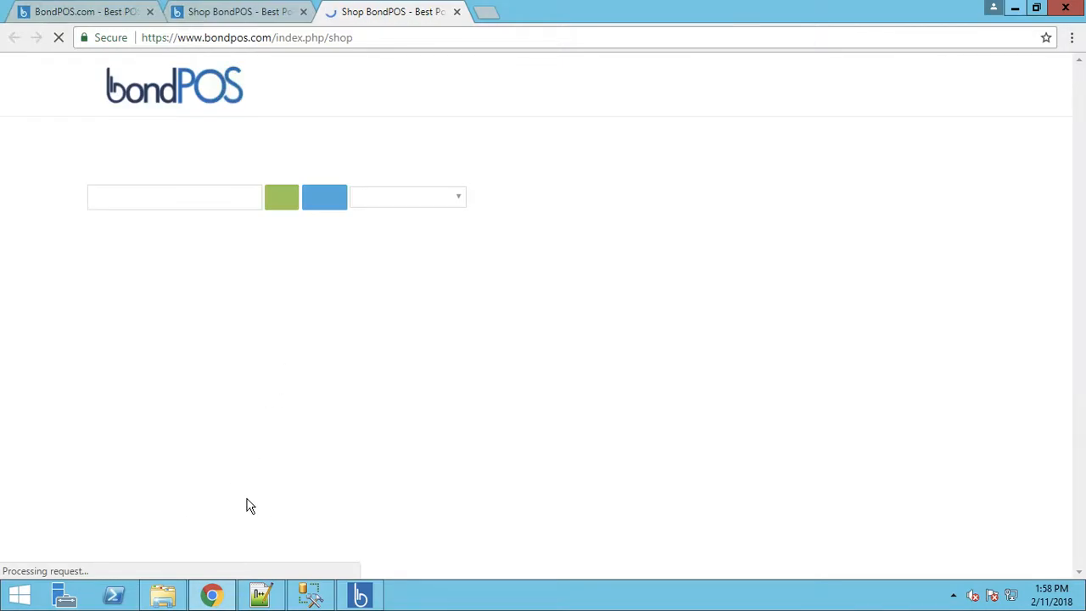
pyautogui.click(1014, 12)
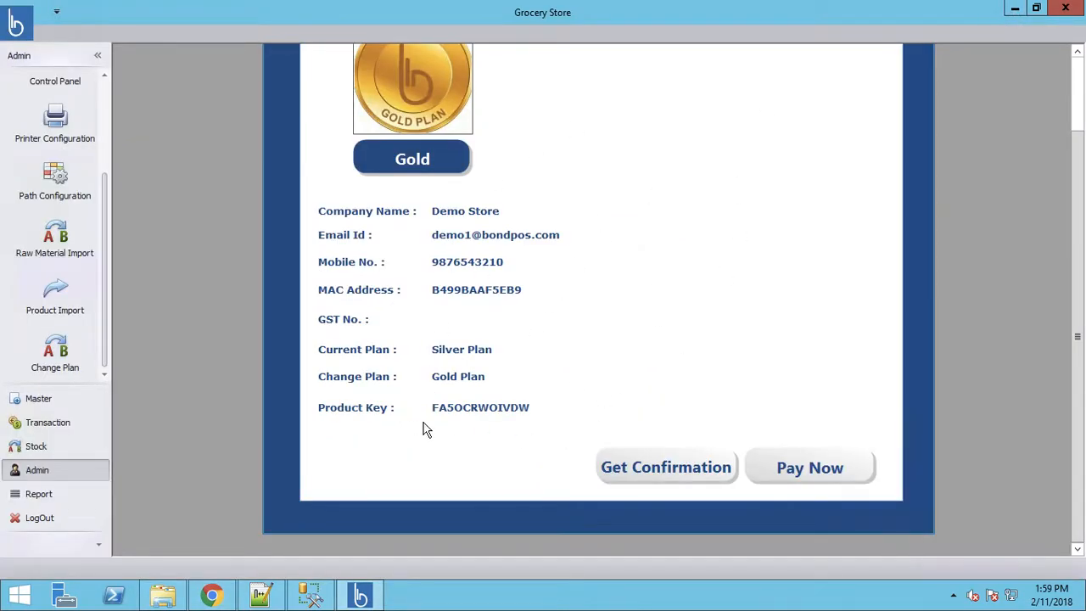
# - Confirm the Gold plan upgrade, submit the Admin and POS credentials, and accept the restart notice
pyautogui.click(655, 471)
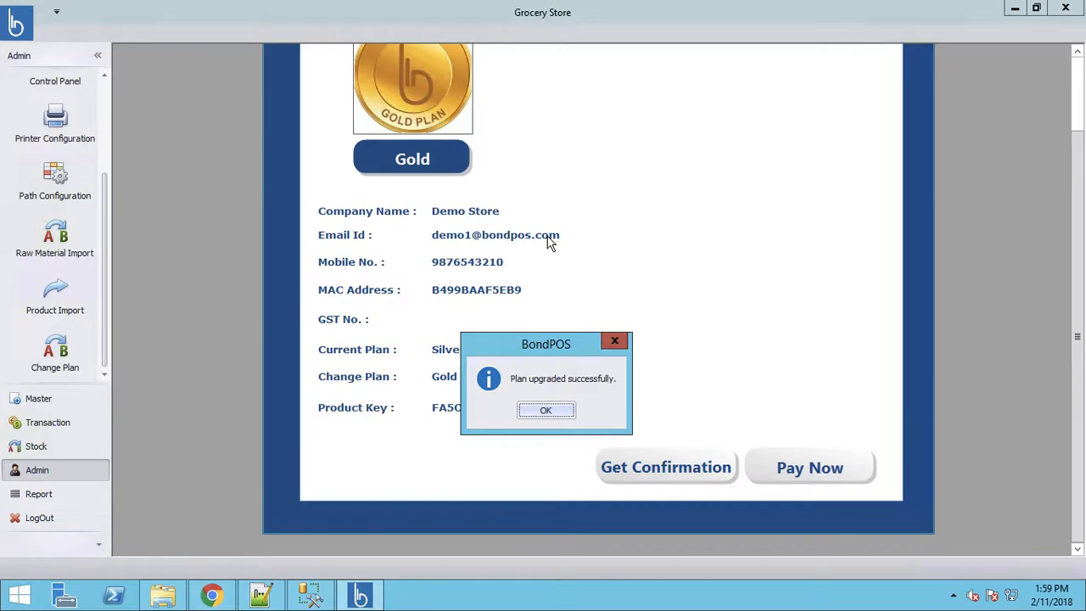
pyautogui.click(545, 411)
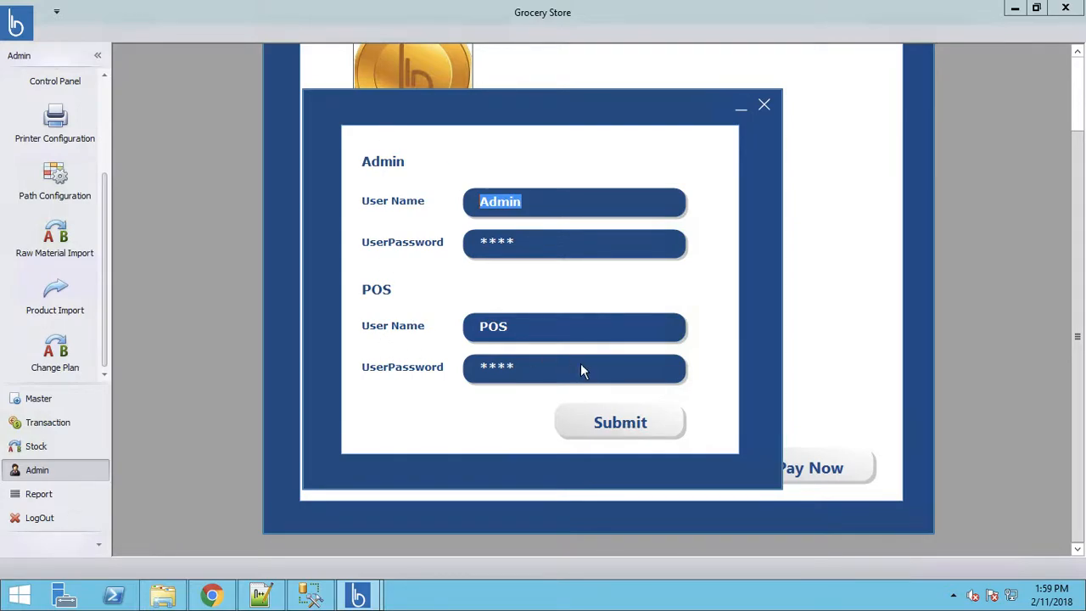
pyautogui.click(599, 422)
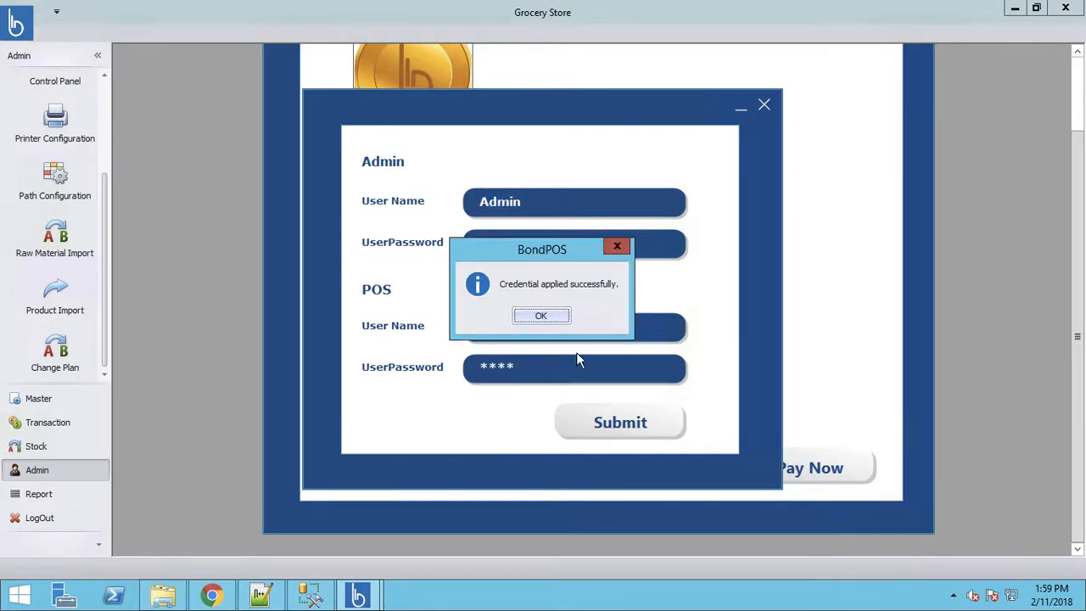
pyautogui.click(543, 317)
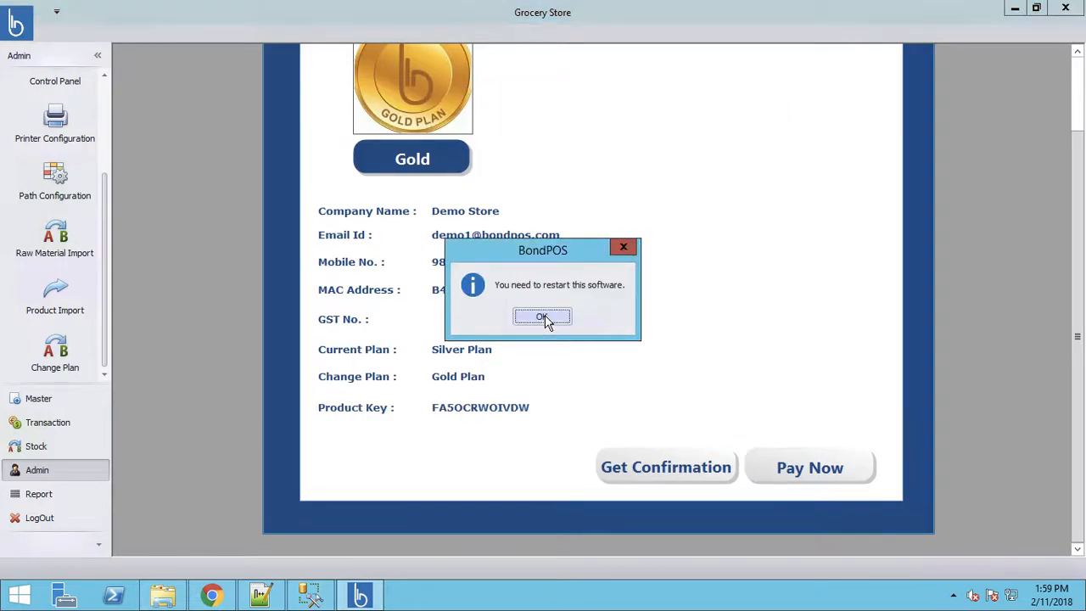
pyautogui.click(542, 317)
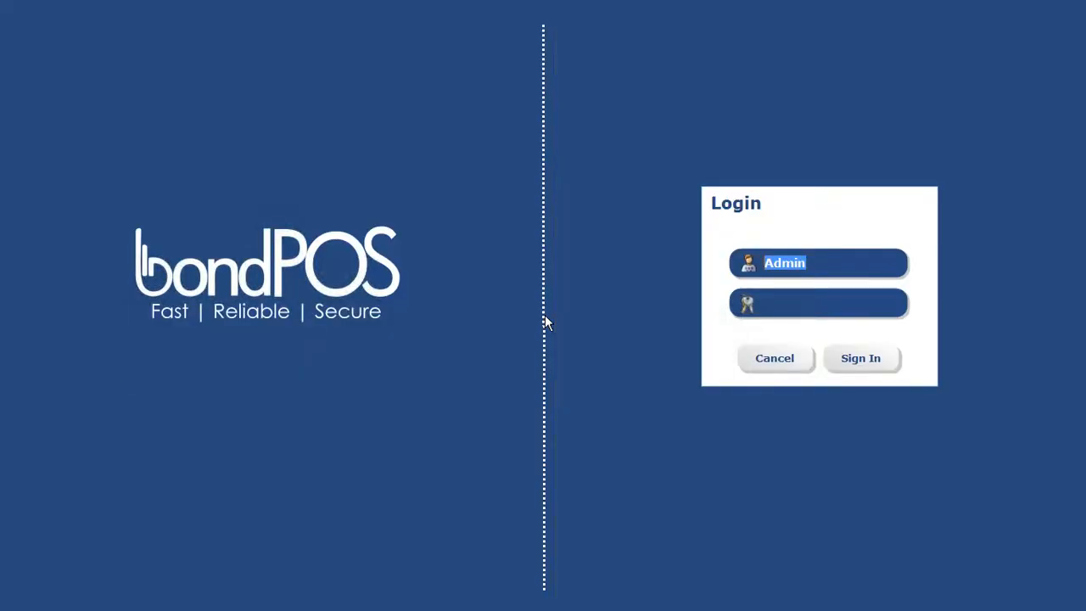
# - Log in as Admin with the admin password to reach the Grocery Store Dashboard
pyautogui.press('Tab')
pyautogui.write('1234')
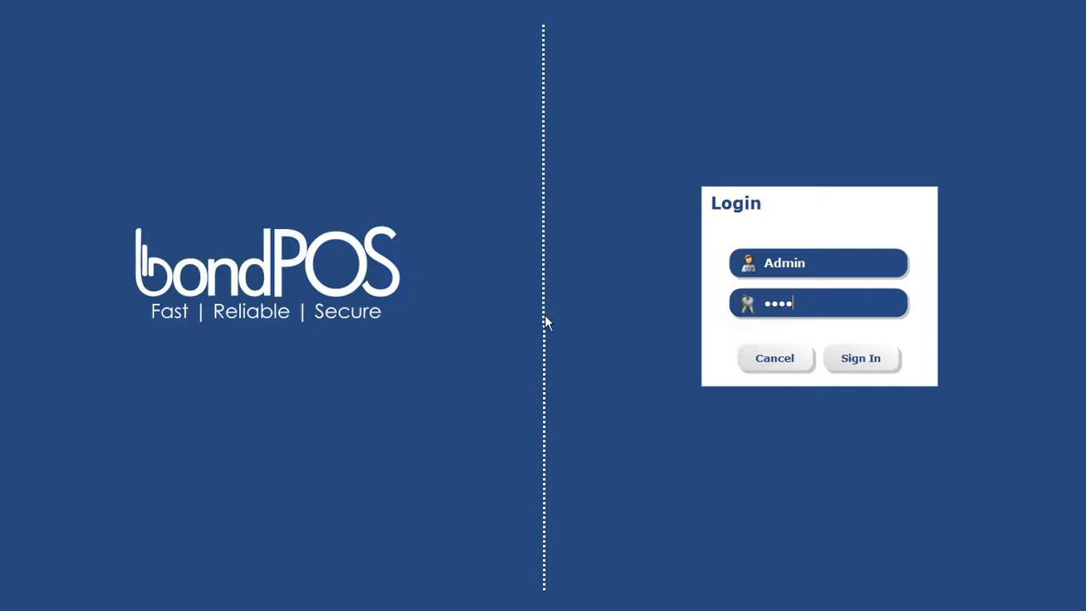
pyautogui.press('Return')
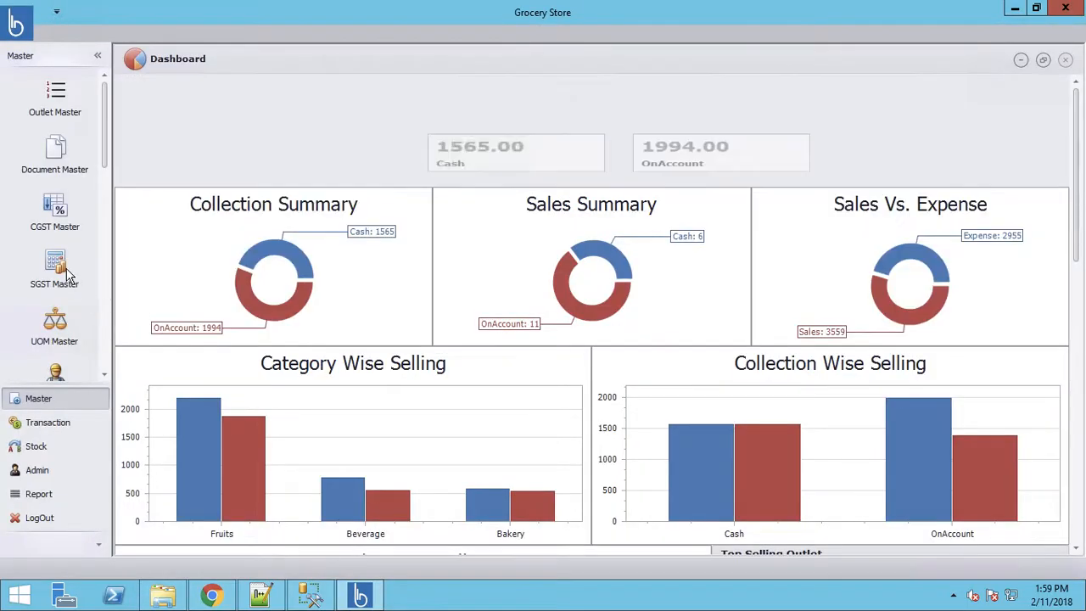
# - Scroll the Master sidebar and open the Employee Master form
pyautogui.moveTo(103, 150); pyautogui.dragTo(101, 228)
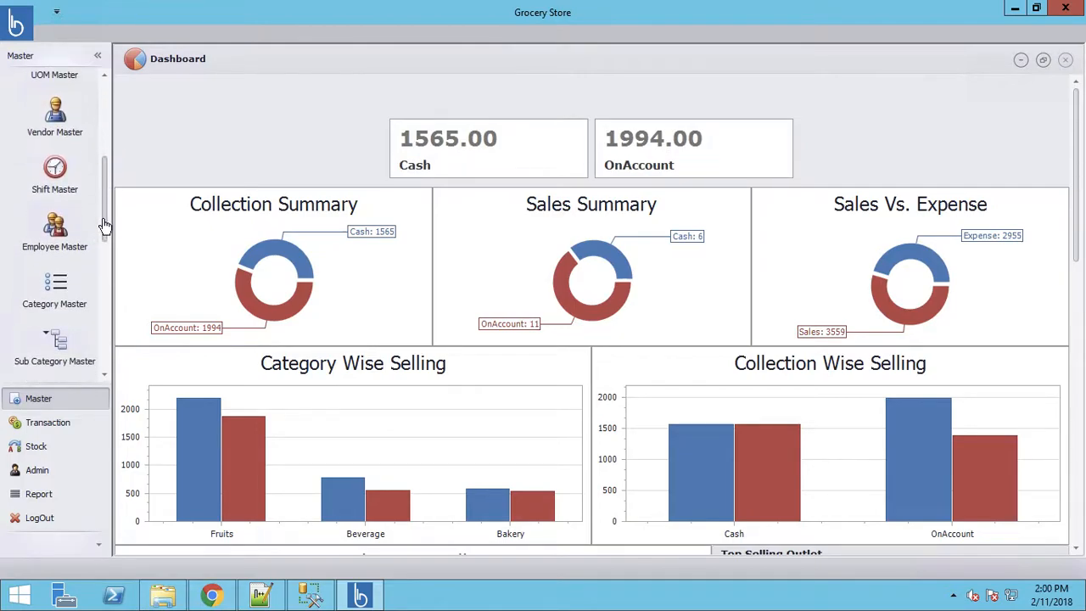
pyautogui.click(54, 231)
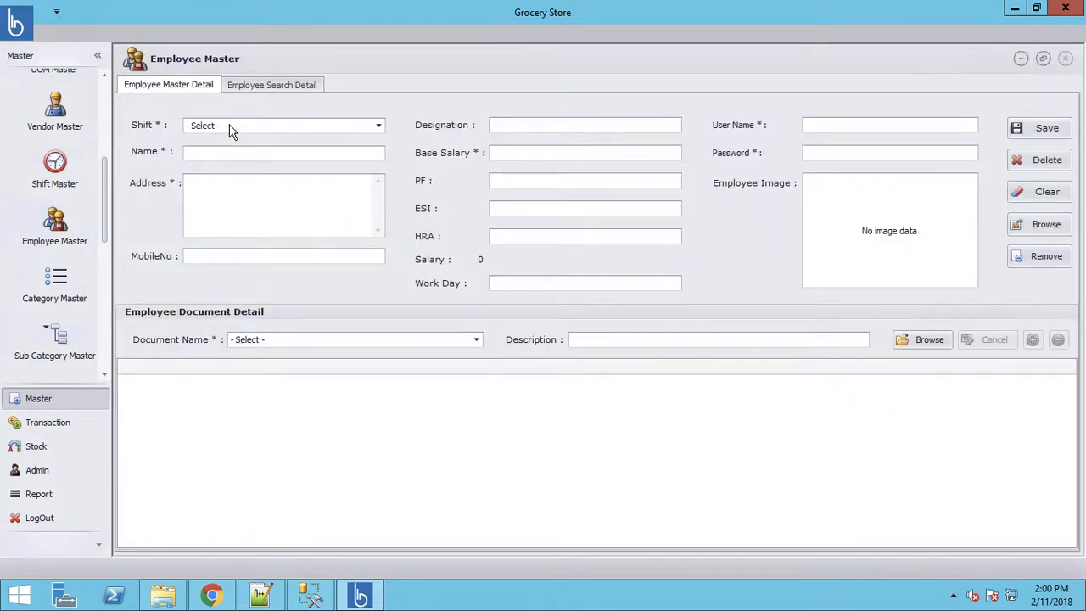
# - Set the employee's shift to Full Day and the document name to Drivers License
pyautogui.click(234, 127)
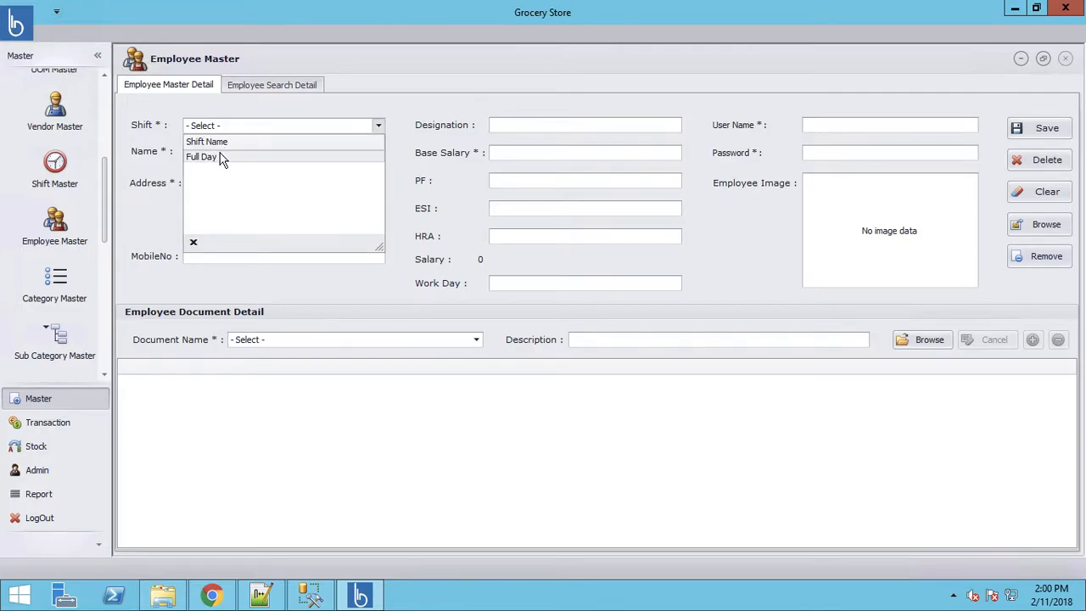
pyautogui.click(220, 157)
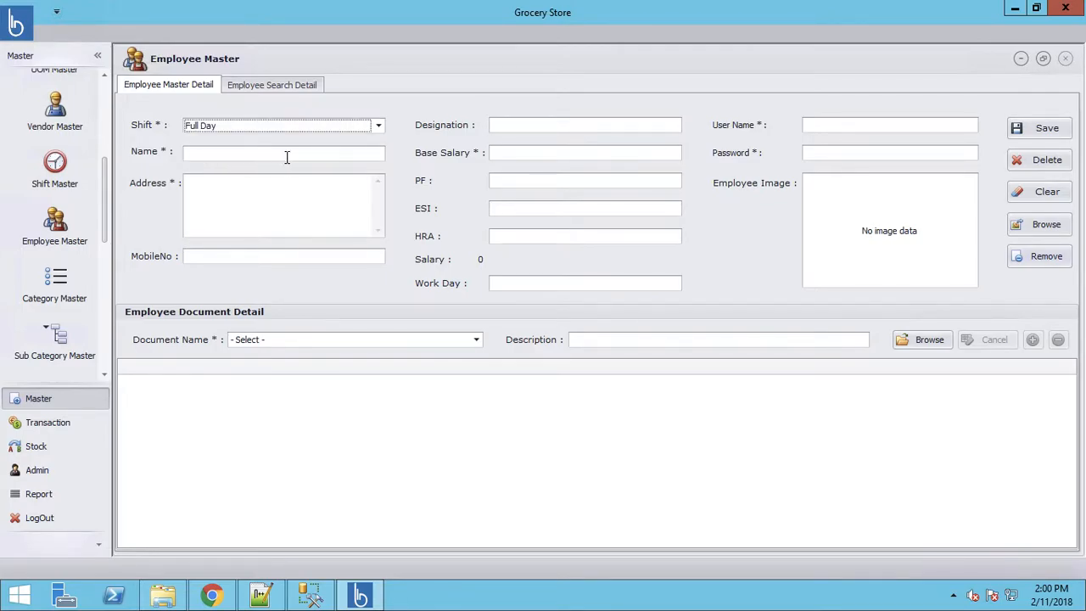
pyautogui.click(271, 214)
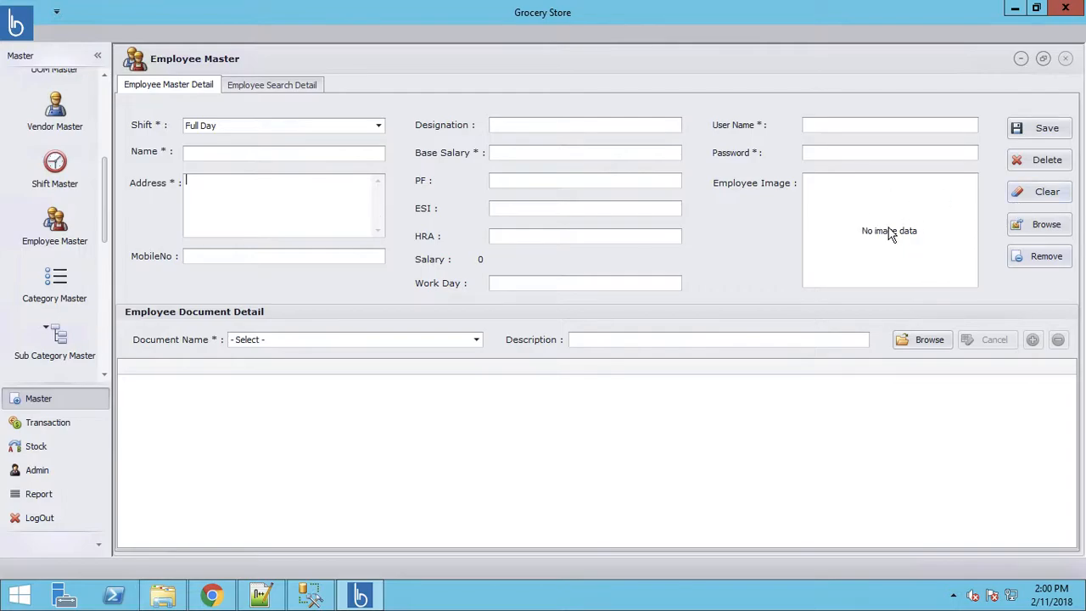
pyautogui.click(373, 341)
pyautogui.click(280, 373)
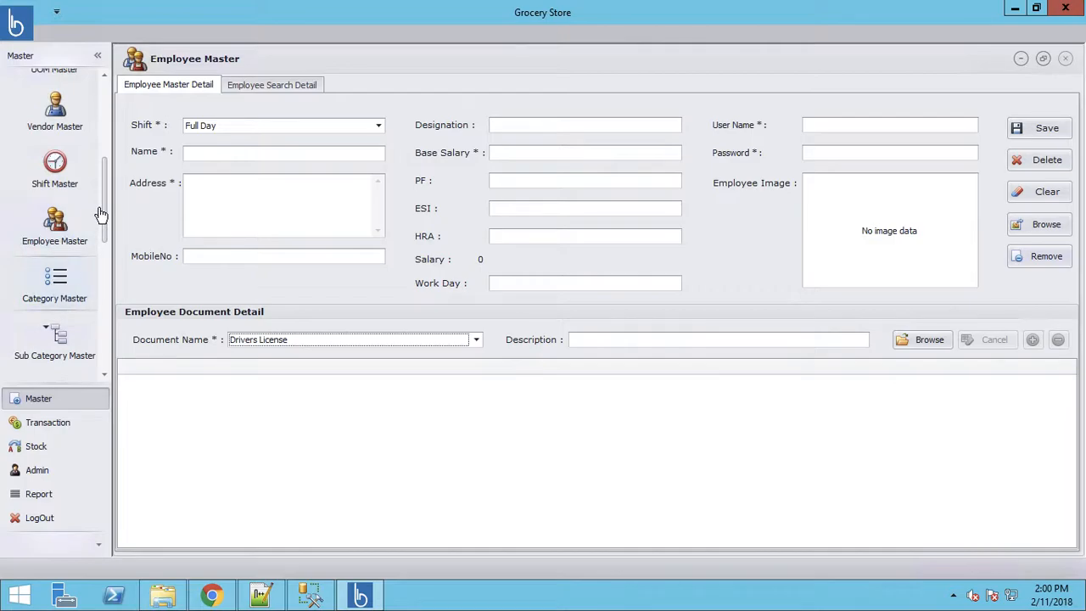
pyautogui.moveTo(105, 219); pyautogui.dragTo(102, 300)
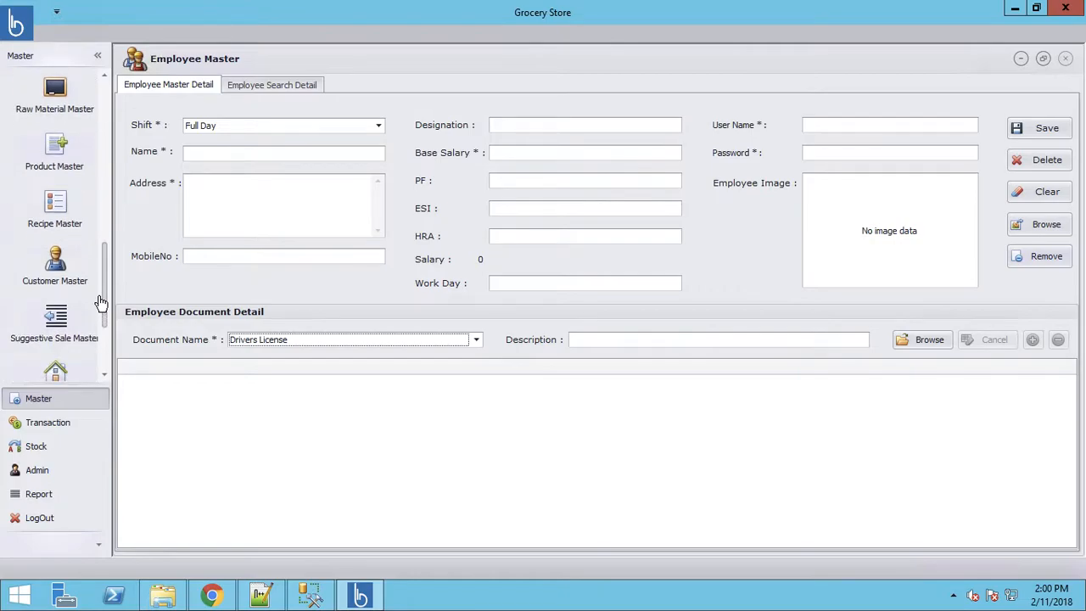
# - Go through Recipe Master, then open the Suggestive Sale Master form
pyautogui.click(54, 212)
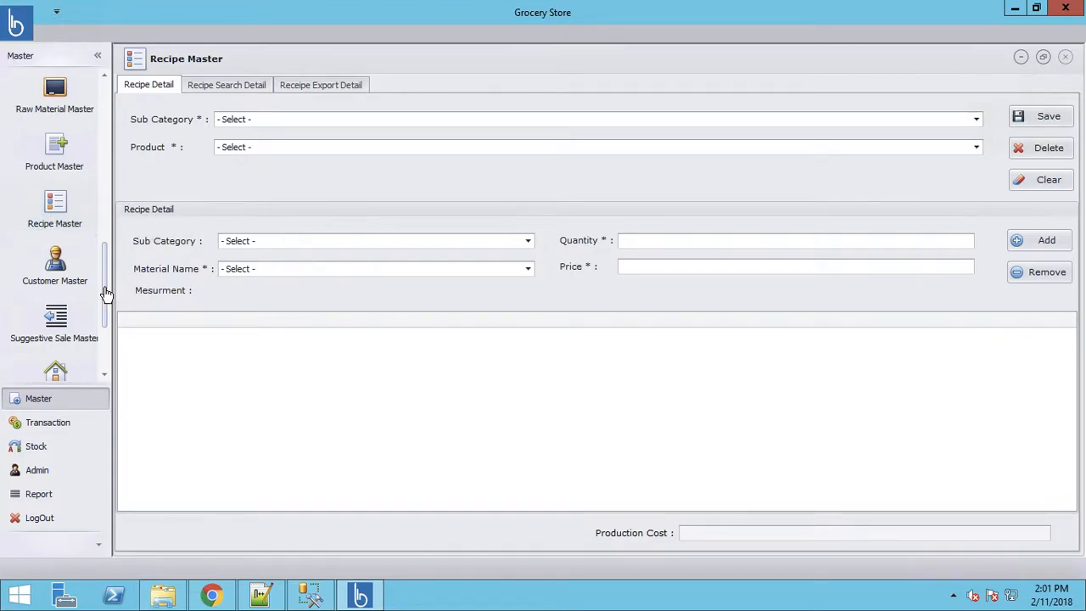
pyautogui.scroll(-3, 104, 312)
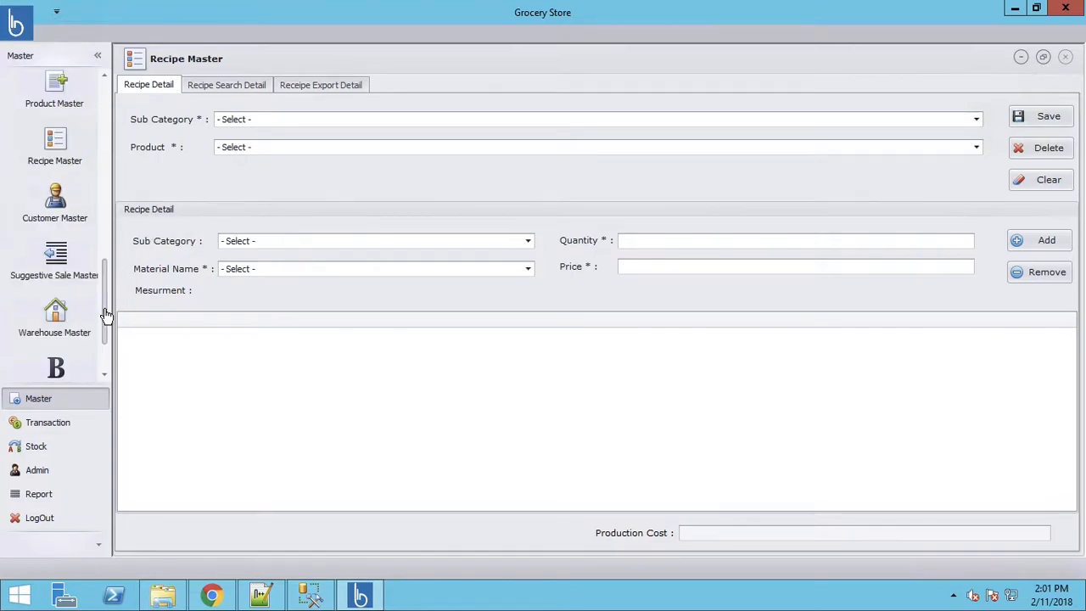
pyautogui.click(55, 246)
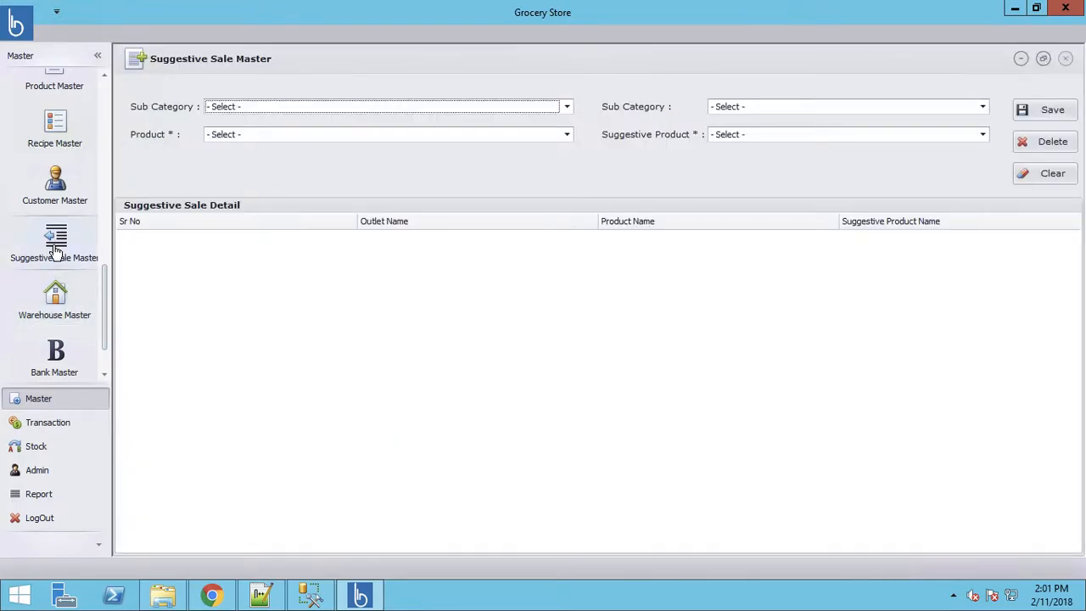
# - Save a pairing of Bakery White Bread suggesting Beverage Pepsi
pyautogui.click(433, 115)
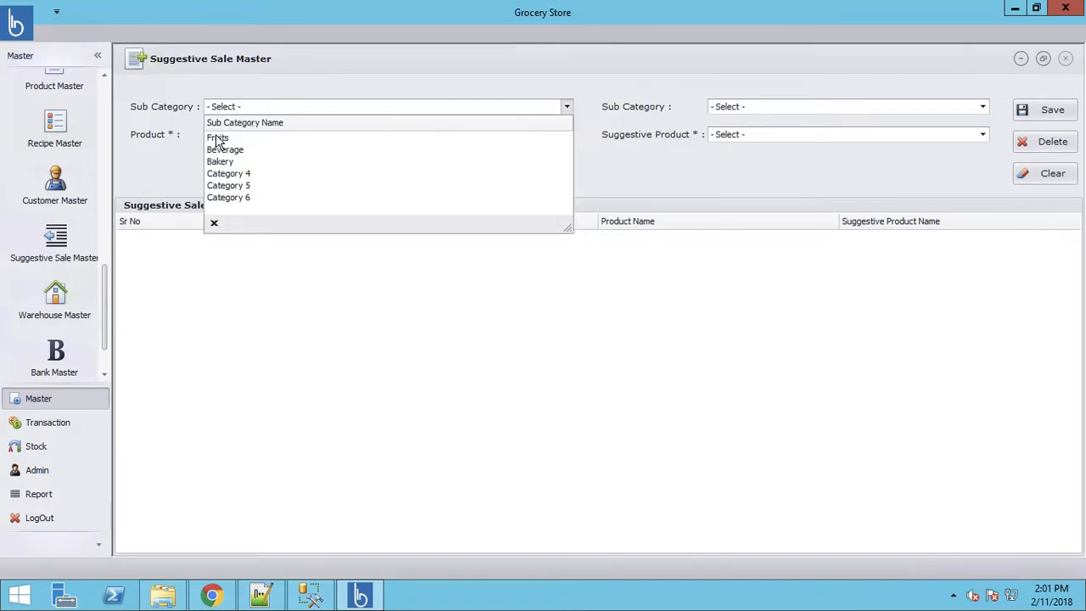
pyautogui.click(224, 161)
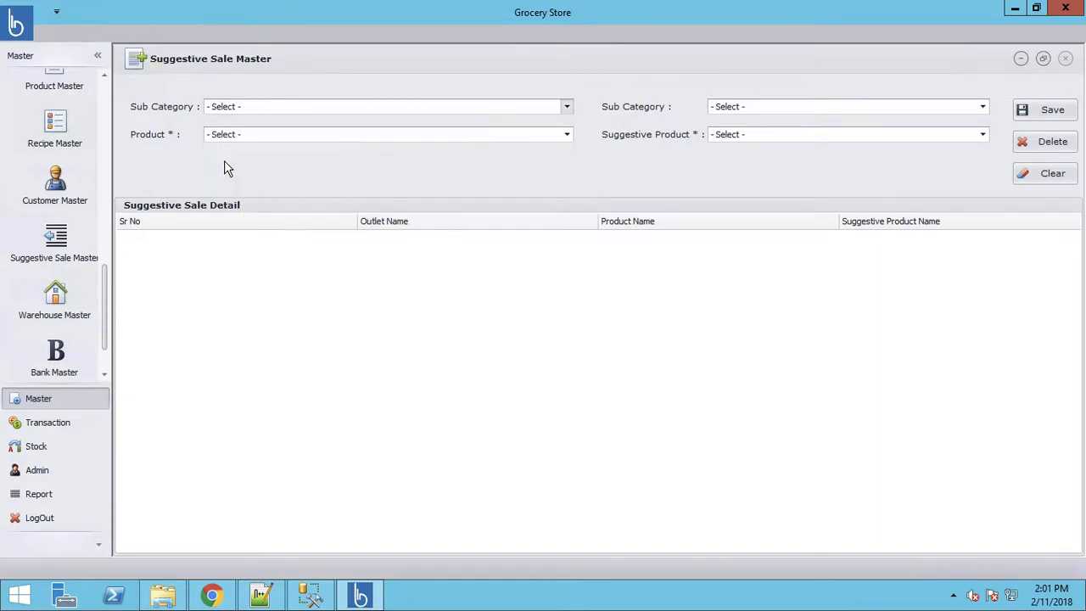
pyautogui.click(254, 140)
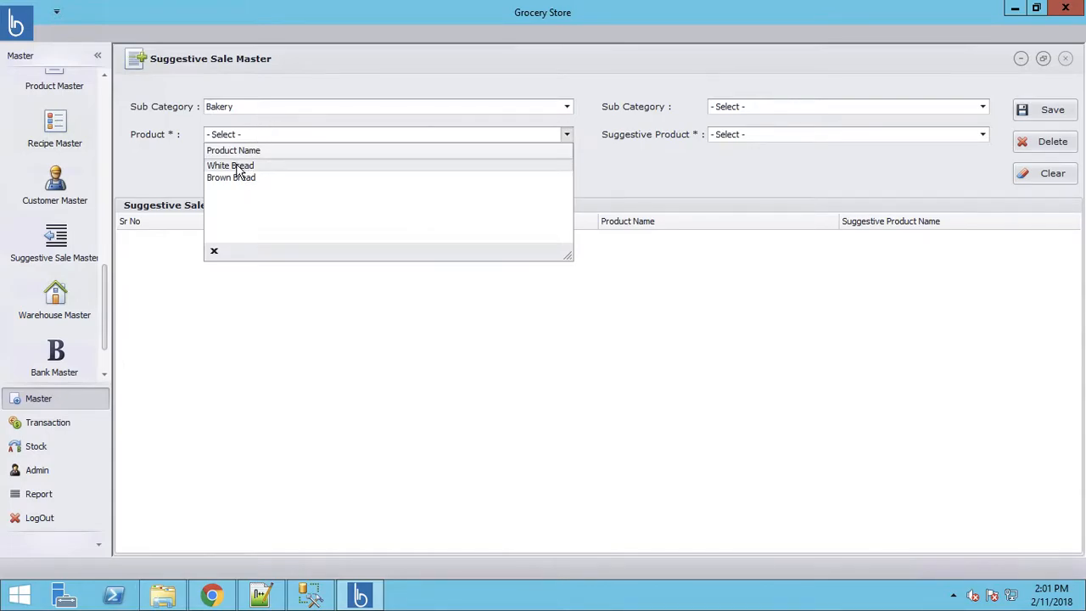
pyautogui.click(243, 166)
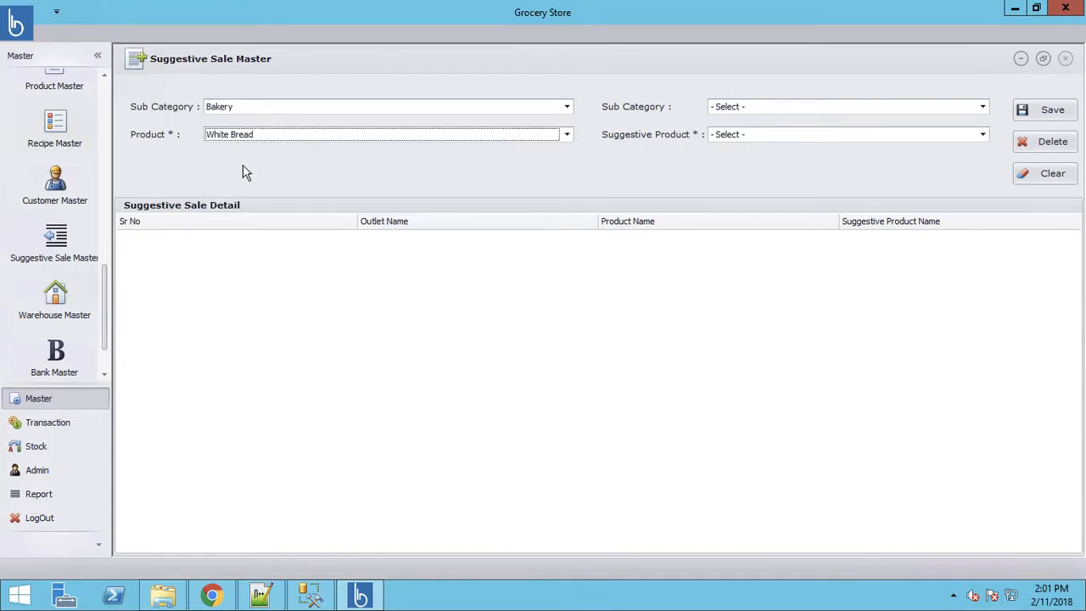
pyautogui.click(751, 108)
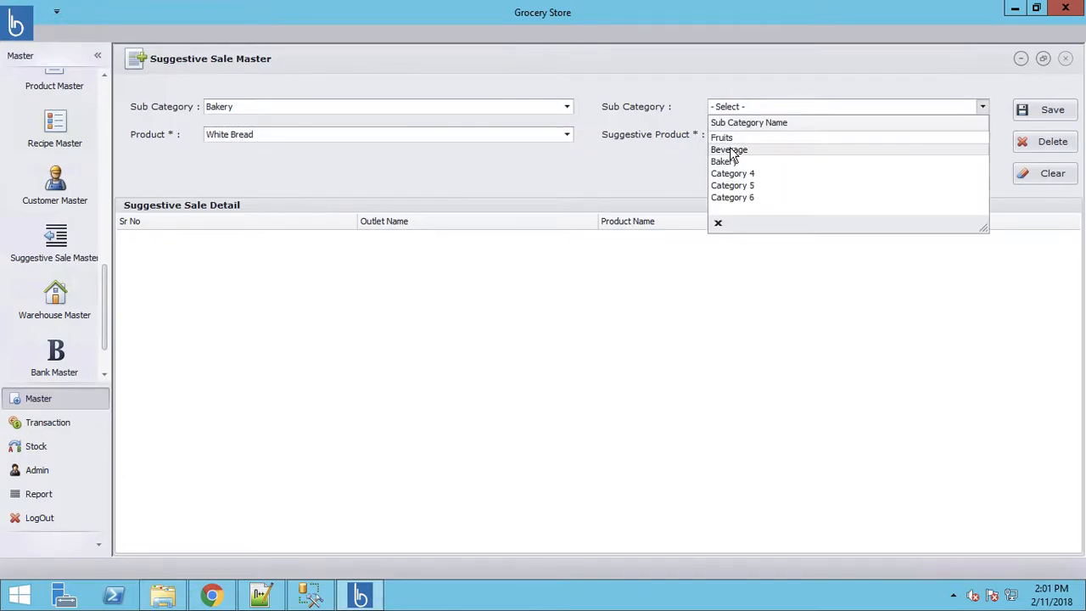
pyautogui.click(729, 150)
pyautogui.click(740, 138)
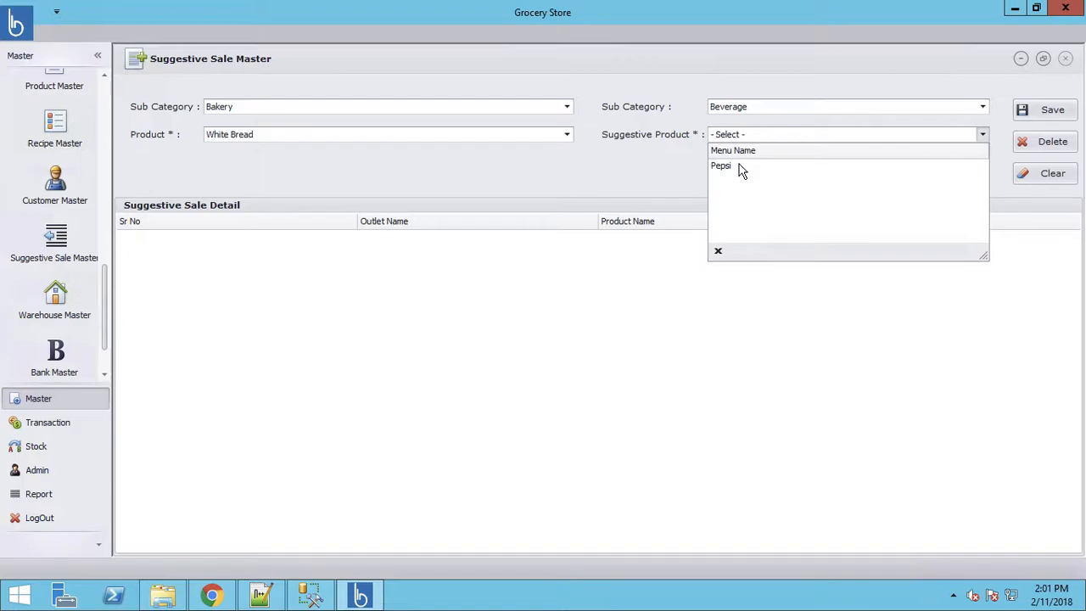
pyautogui.click(738, 169)
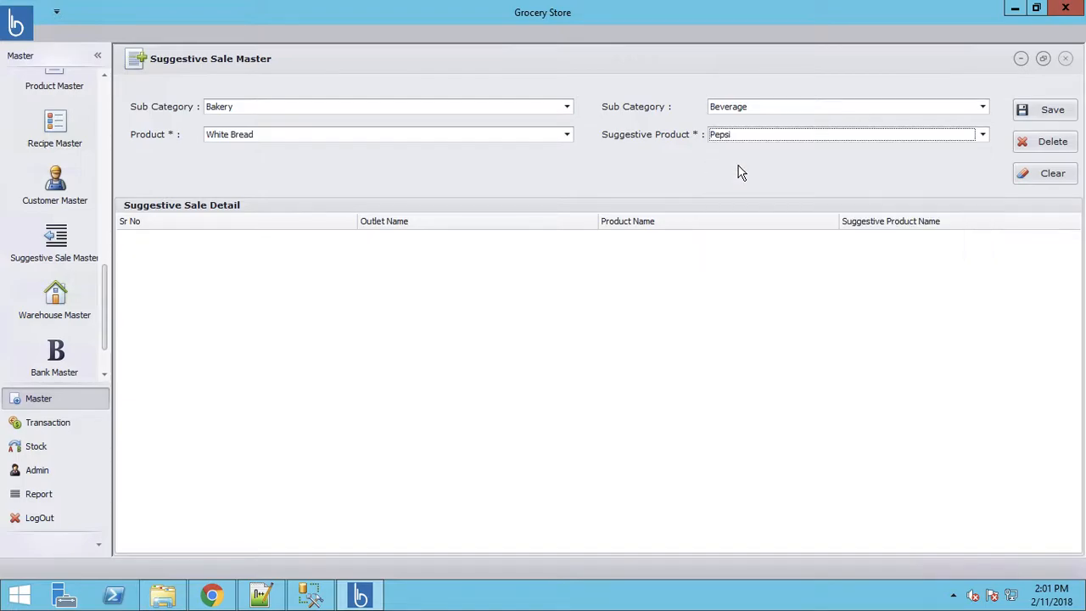
pyautogui.click(1046, 109)
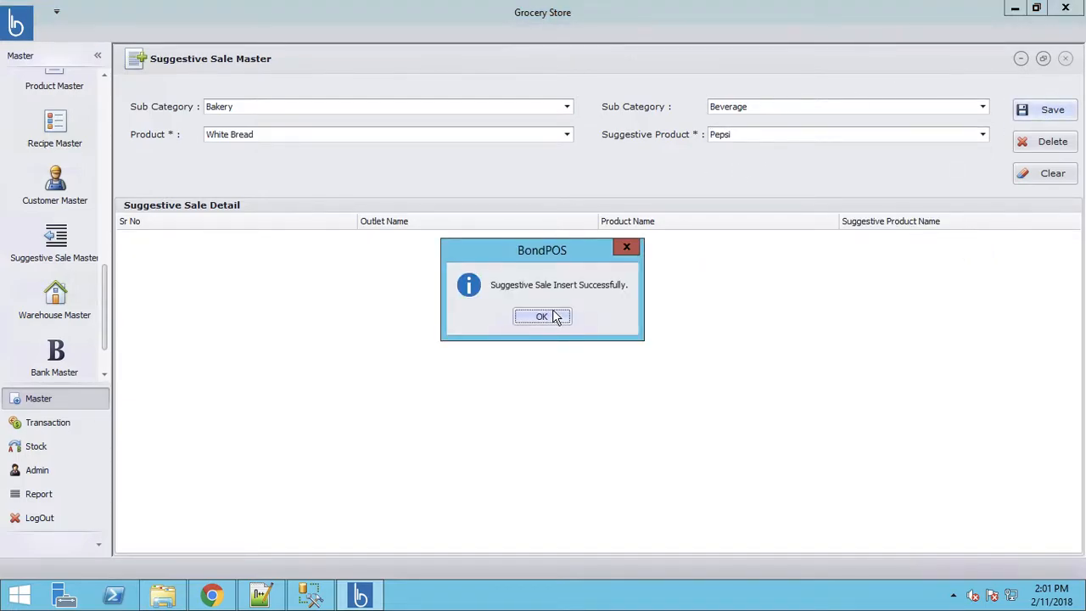
pyautogui.click(541, 316)
# - Save a pairing of Fruits Mango suggesting Fruits Banana
pyautogui.click(262, 107)
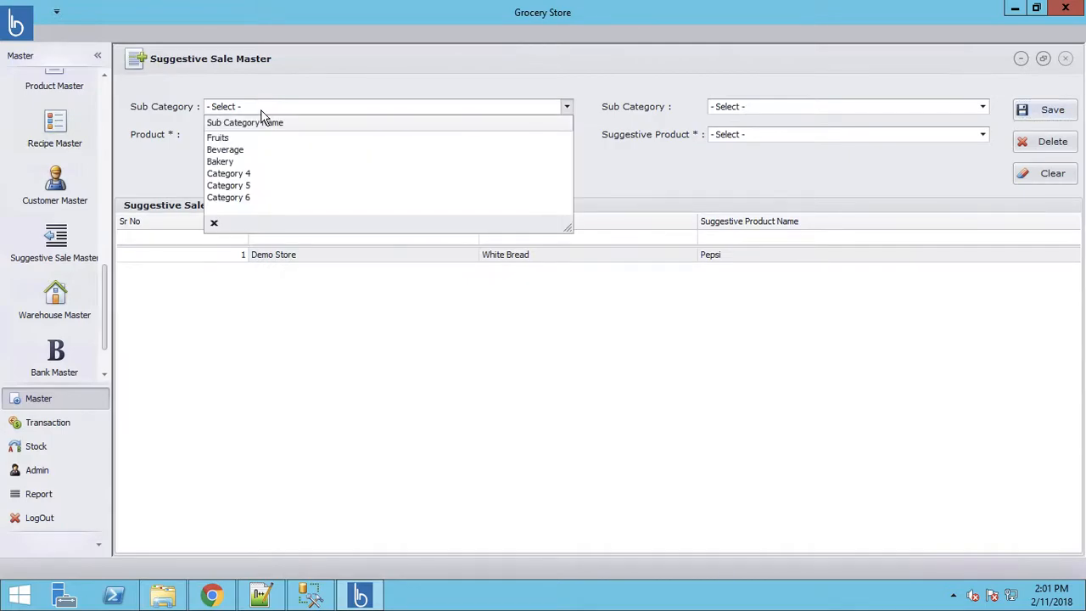
pyautogui.click(218, 138)
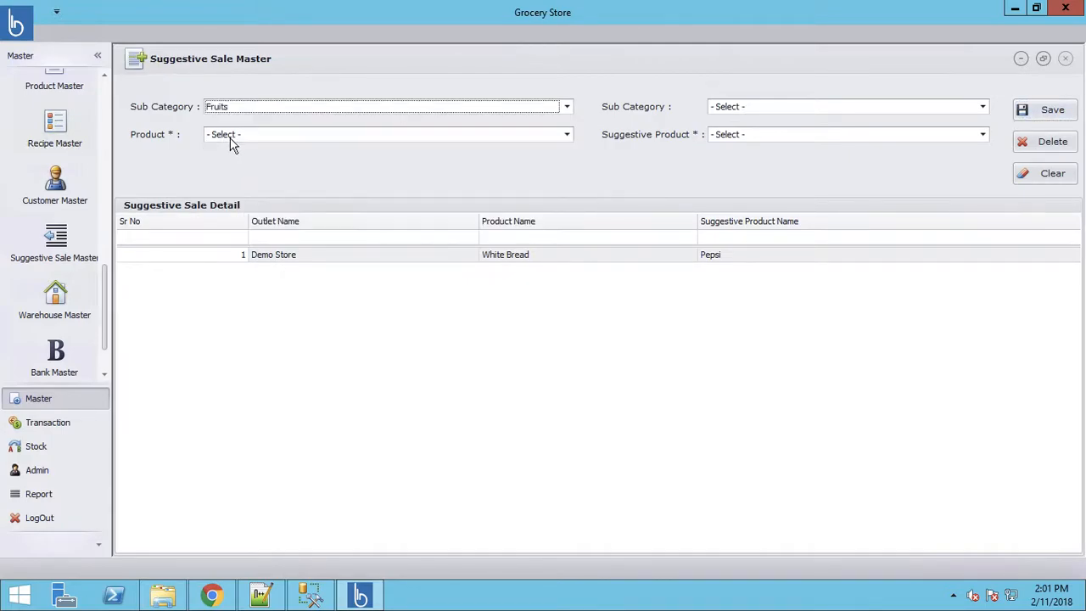
pyautogui.click(251, 141)
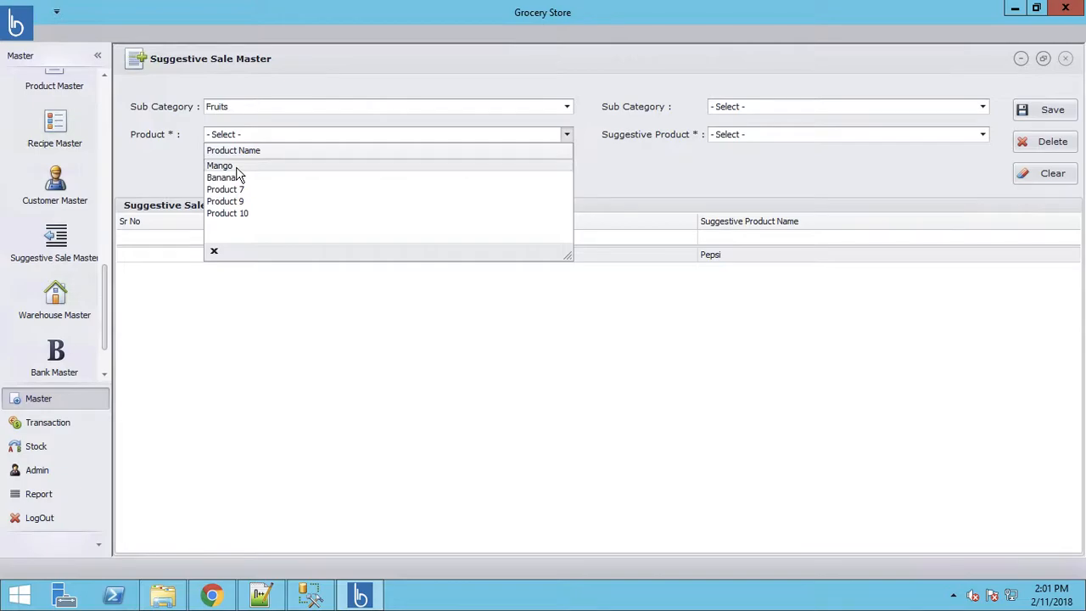
pyautogui.click(237, 168)
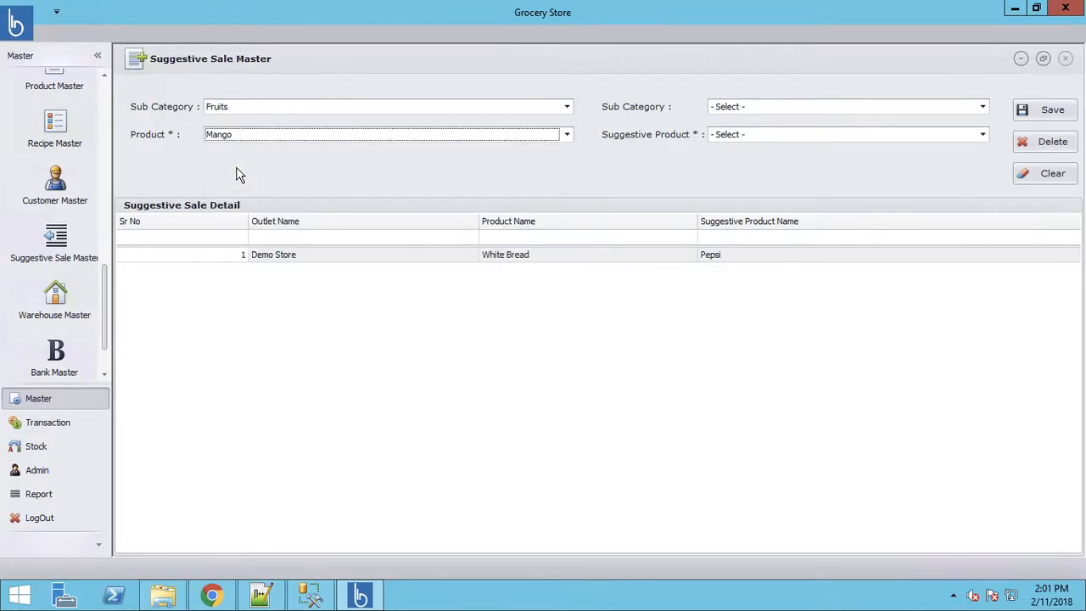
pyautogui.click(751, 110)
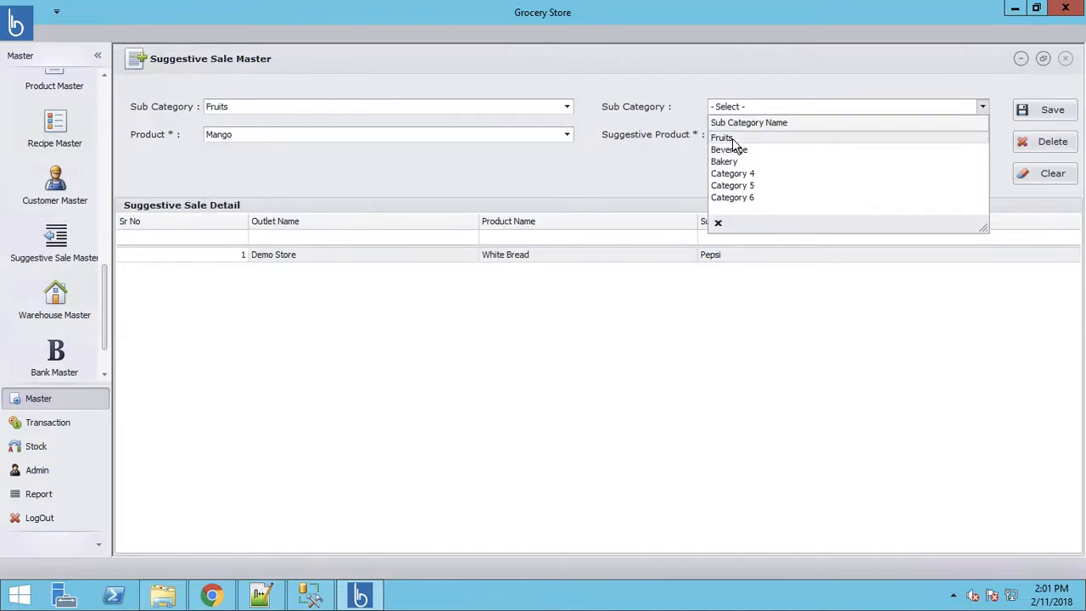
pyautogui.click(734, 138)
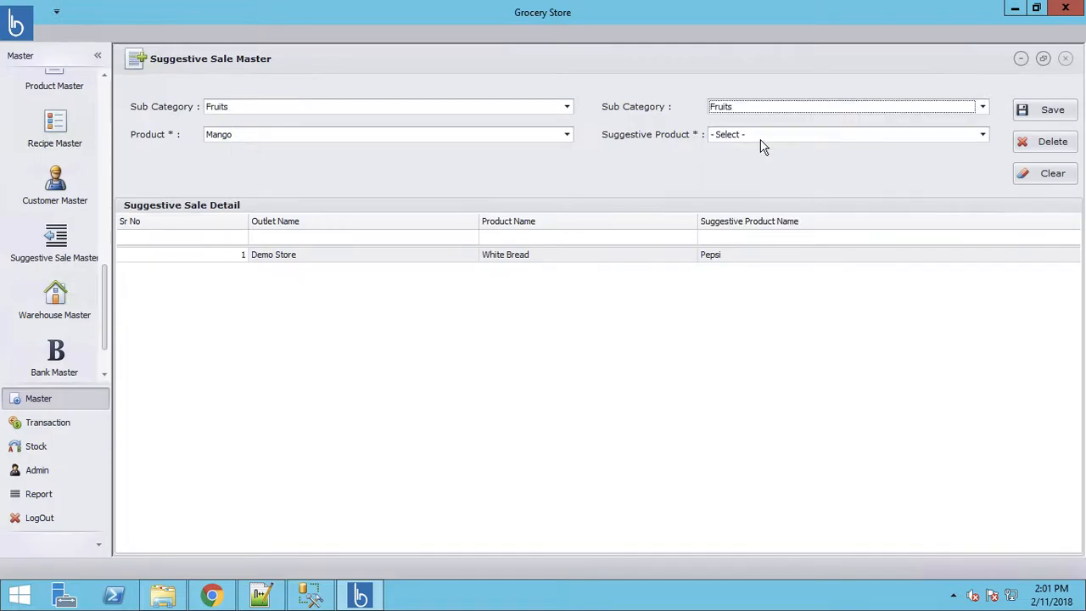
pyautogui.click(761, 140)
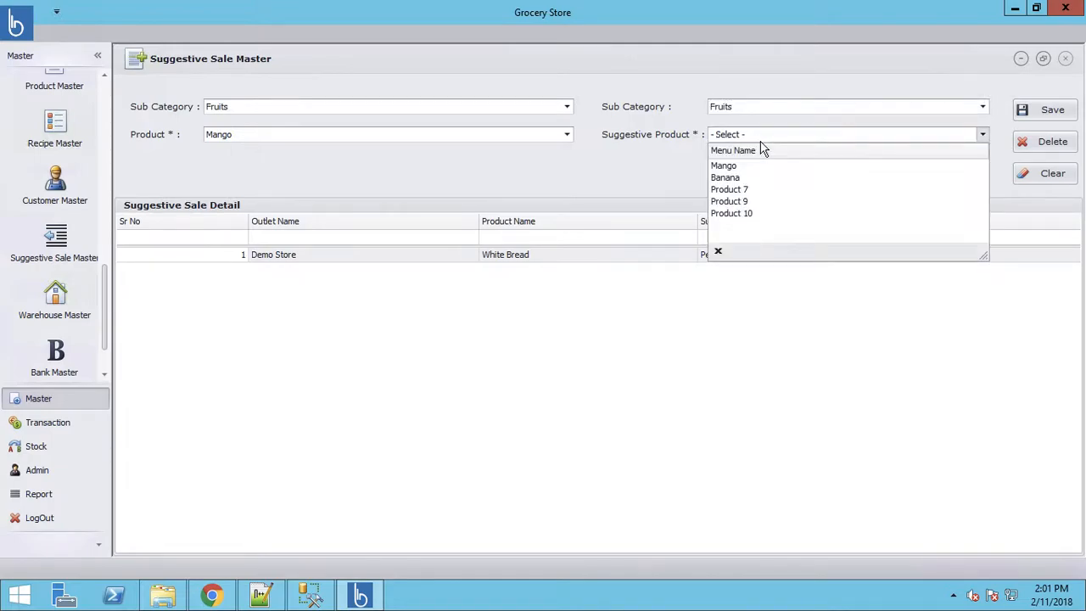
pyautogui.click(730, 176)
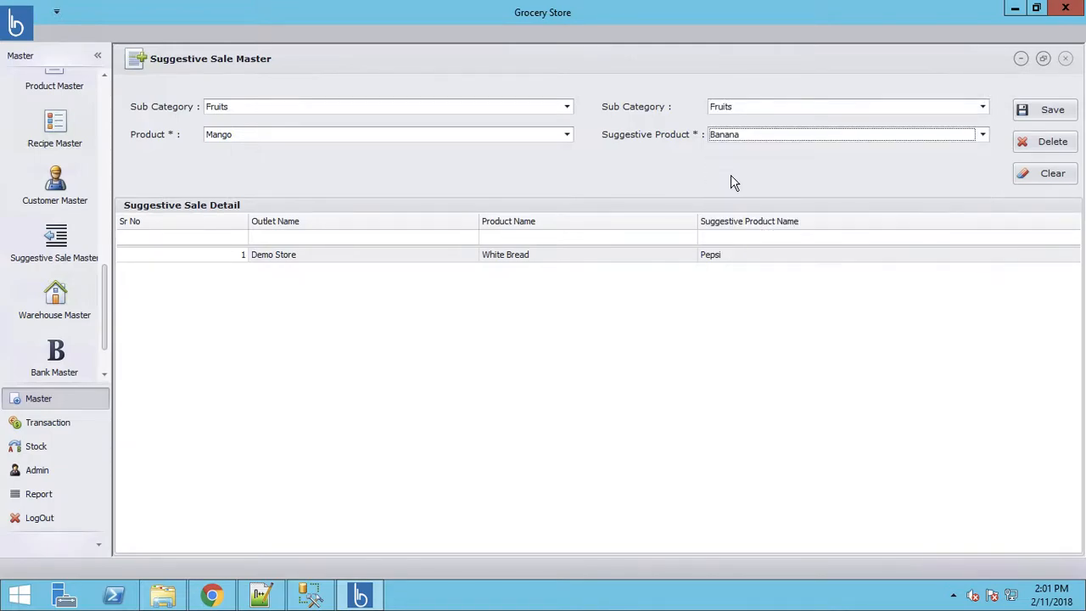
pyautogui.click(1050, 110)
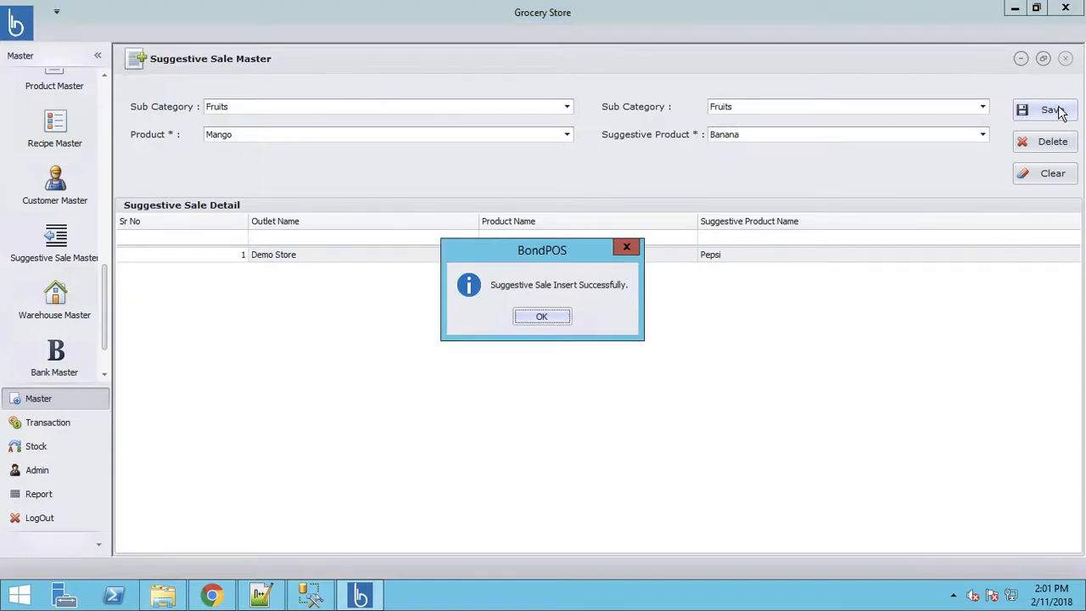
pyautogui.click(542, 318)
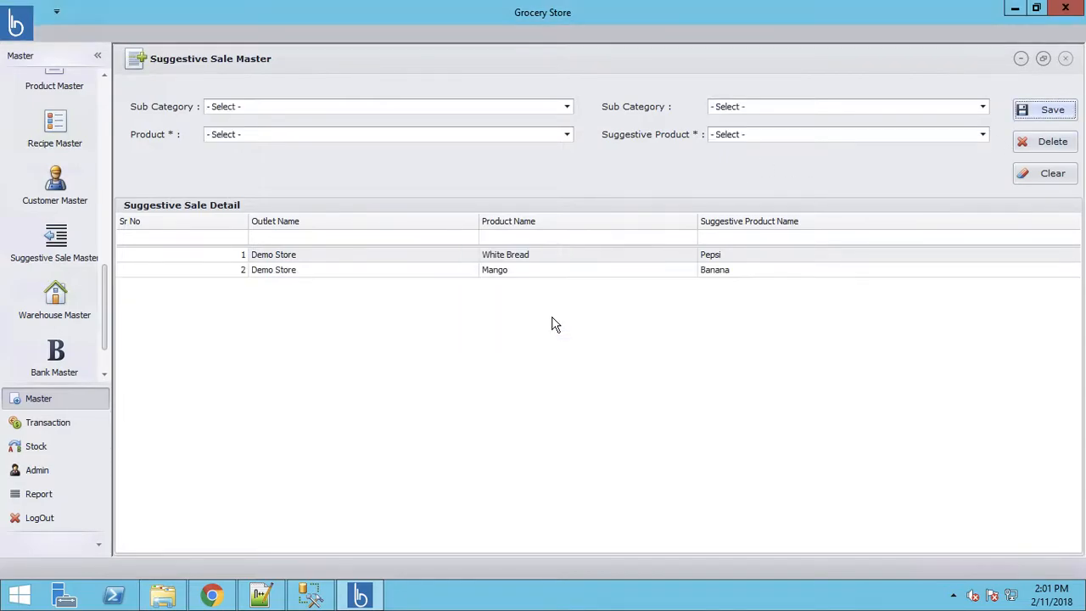
# - Save a pairing of Fruits Banana suggesting Product 9
pyautogui.click(253, 107)
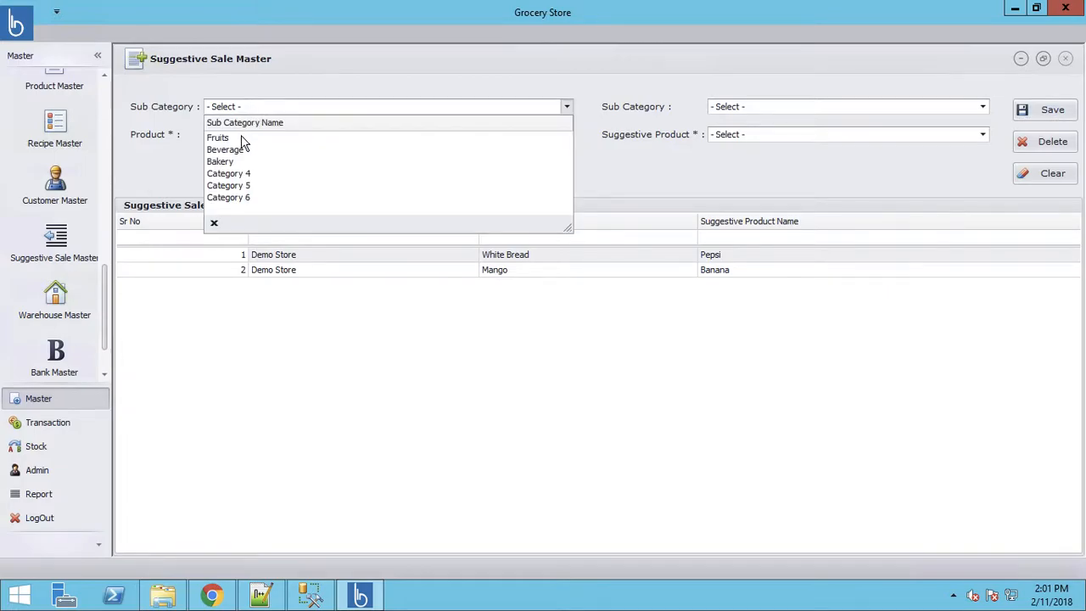
pyautogui.click(241, 137)
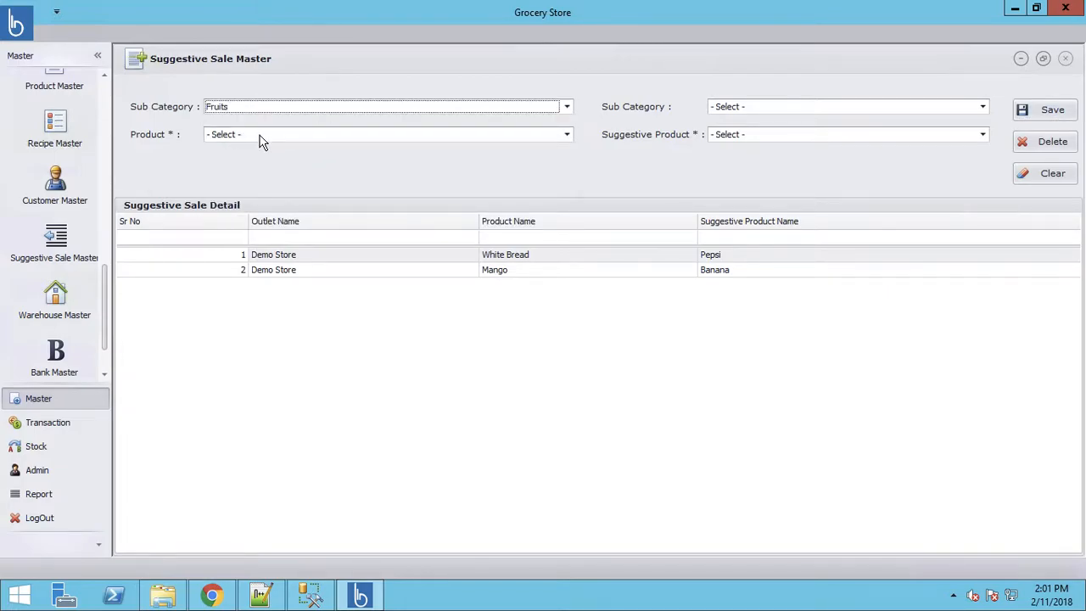
pyautogui.click(261, 138)
pyautogui.click(242, 179)
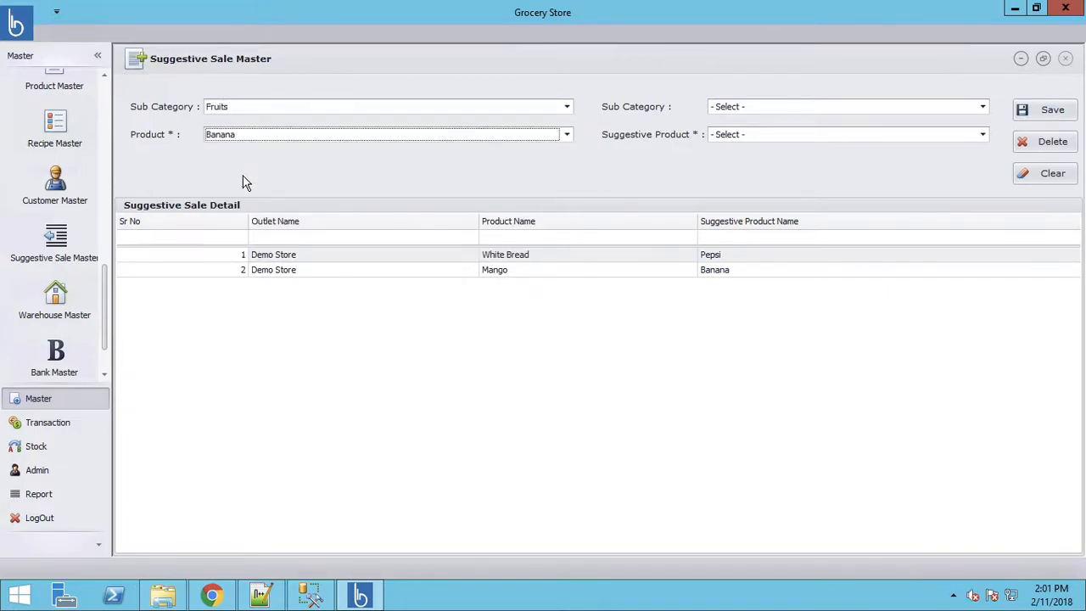
pyautogui.click(761, 112)
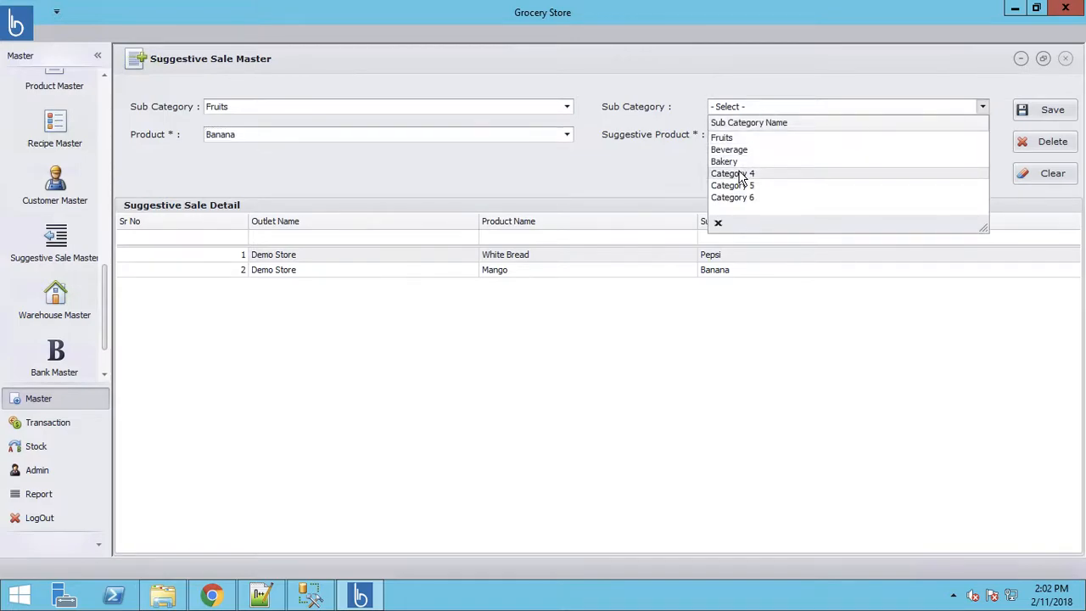
pyautogui.click(749, 139)
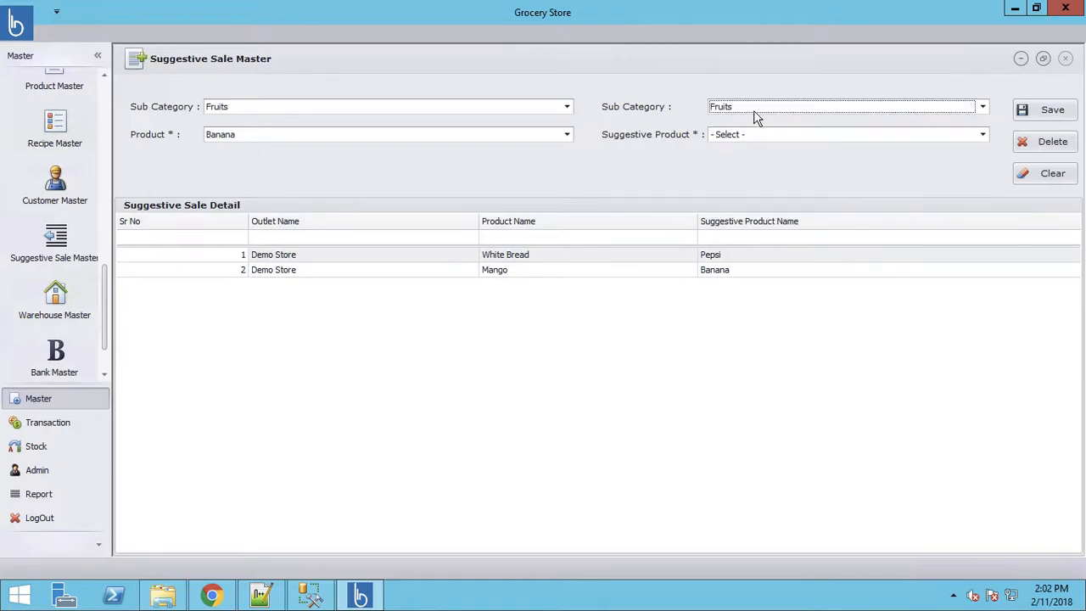
pyautogui.click(755, 105)
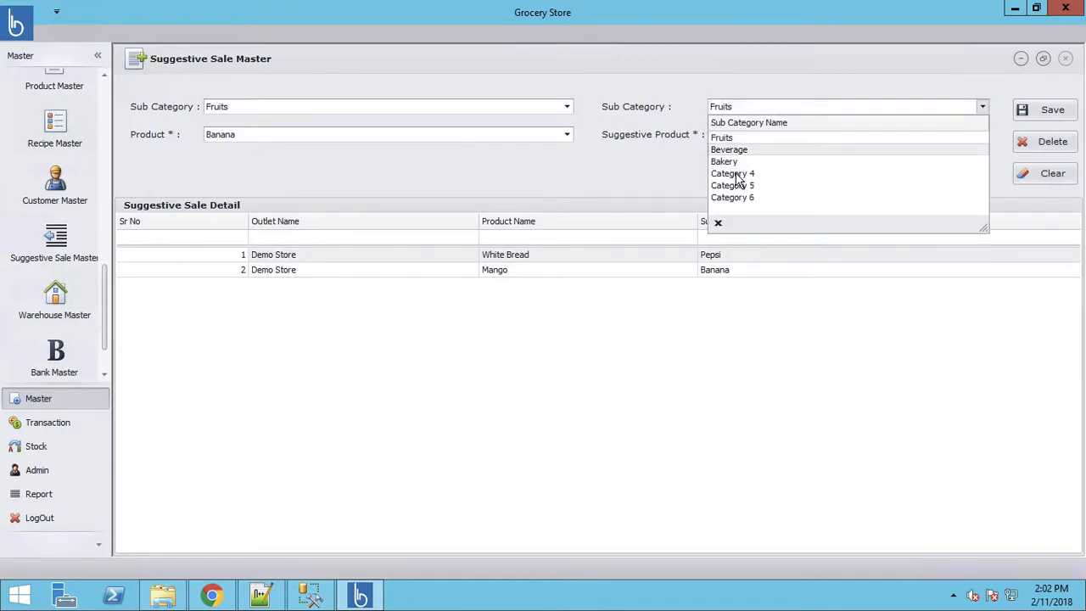
pyautogui.click(543, 591)
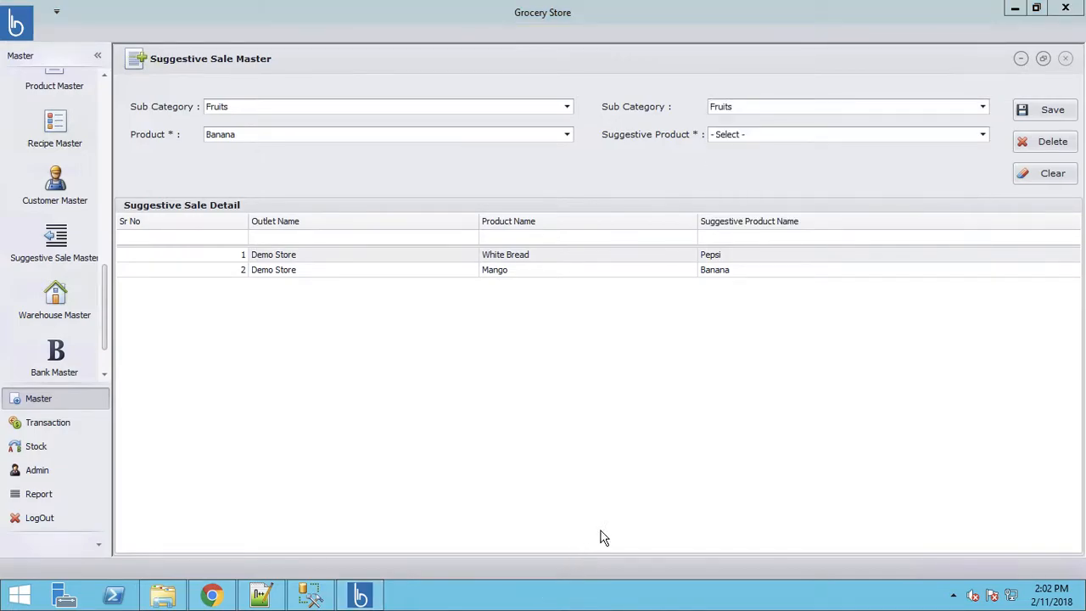
pyautogui.click(756, 137)
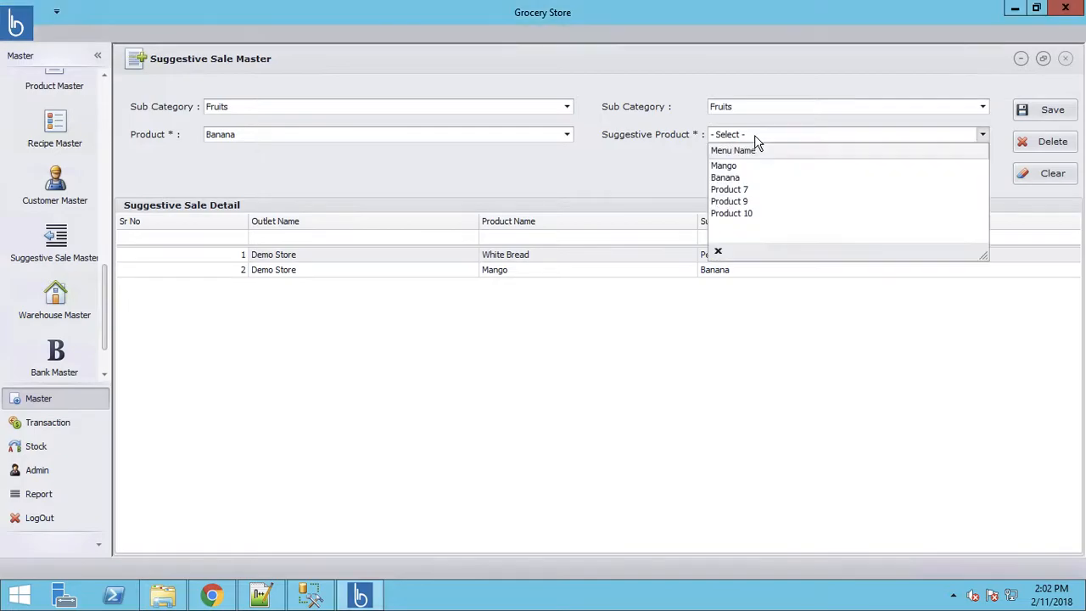
pyautogui.click(747, 203)
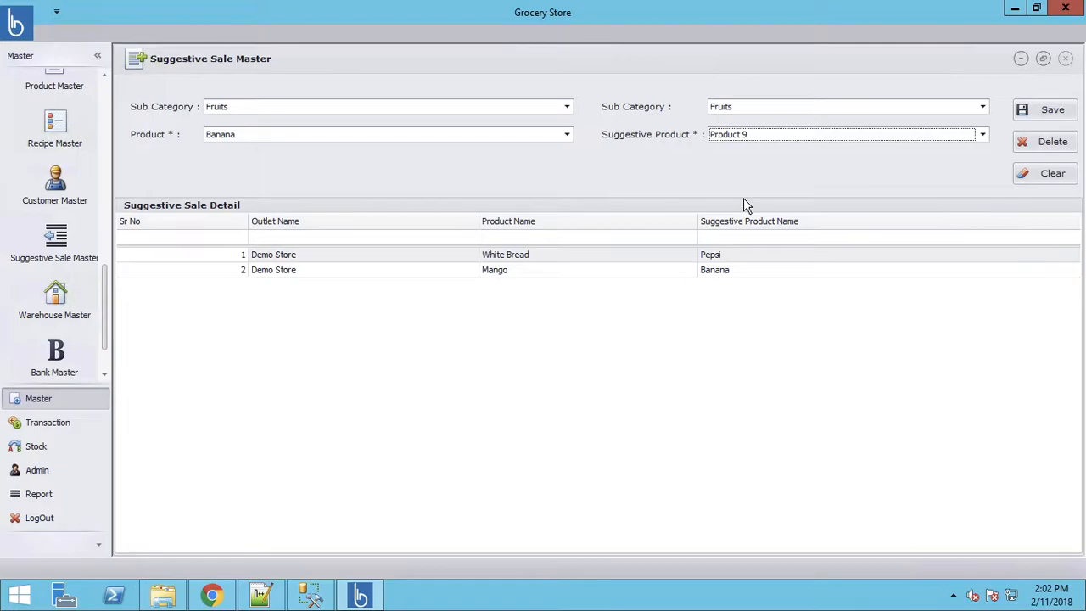
pyautogui.click(1050, 116)
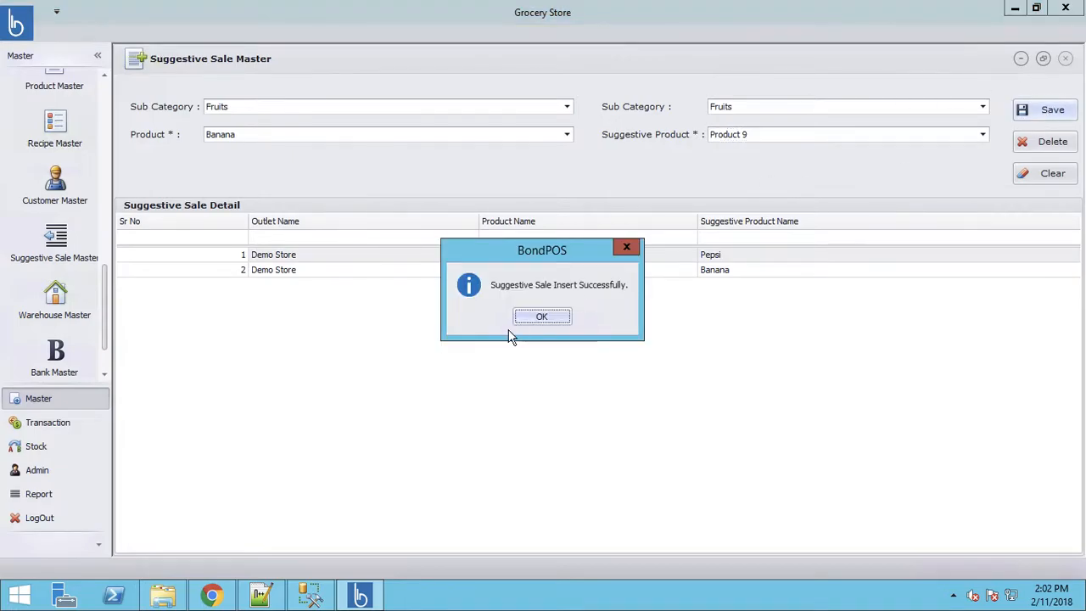
pyautogui.click(541, 317)
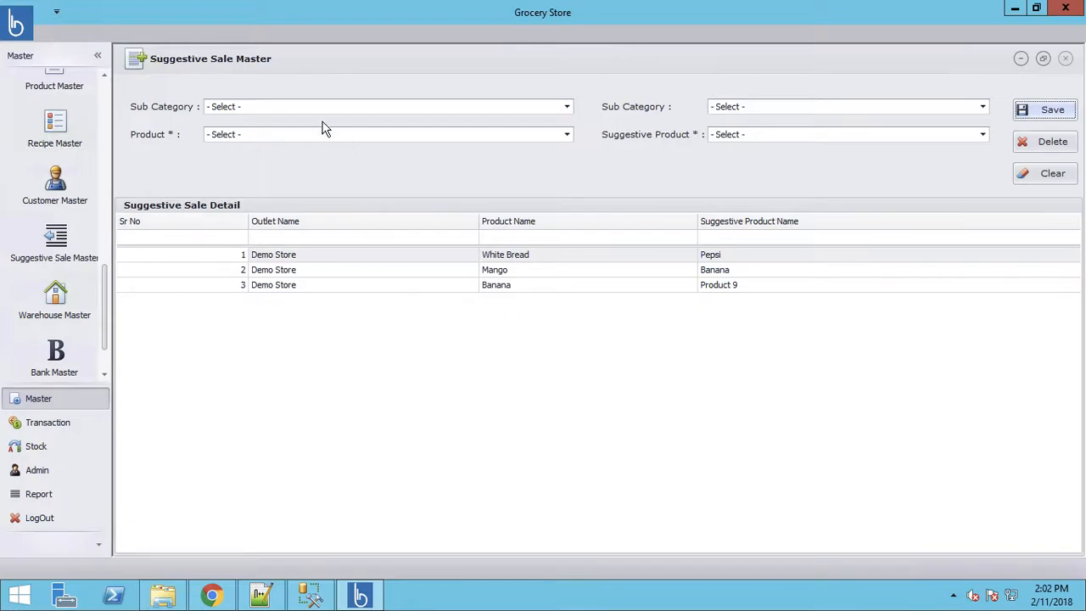
# - Save a pairing of Fruits Banana suggesting Product 7
pyautogui.click(306, 109)
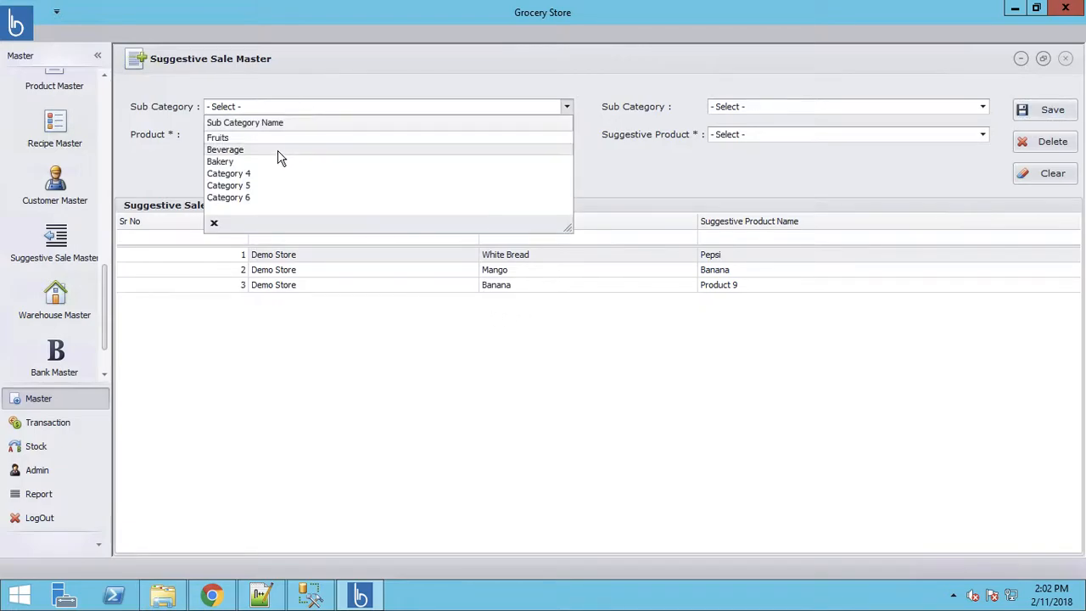
pyautogui.click(273, 139)
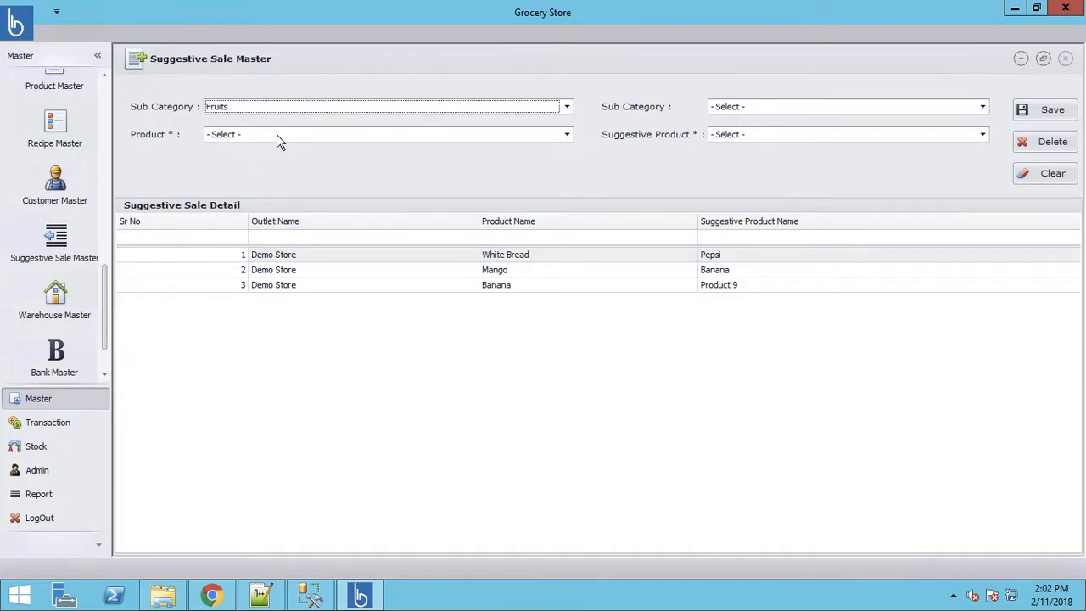
pyautogui.click(276, 137)
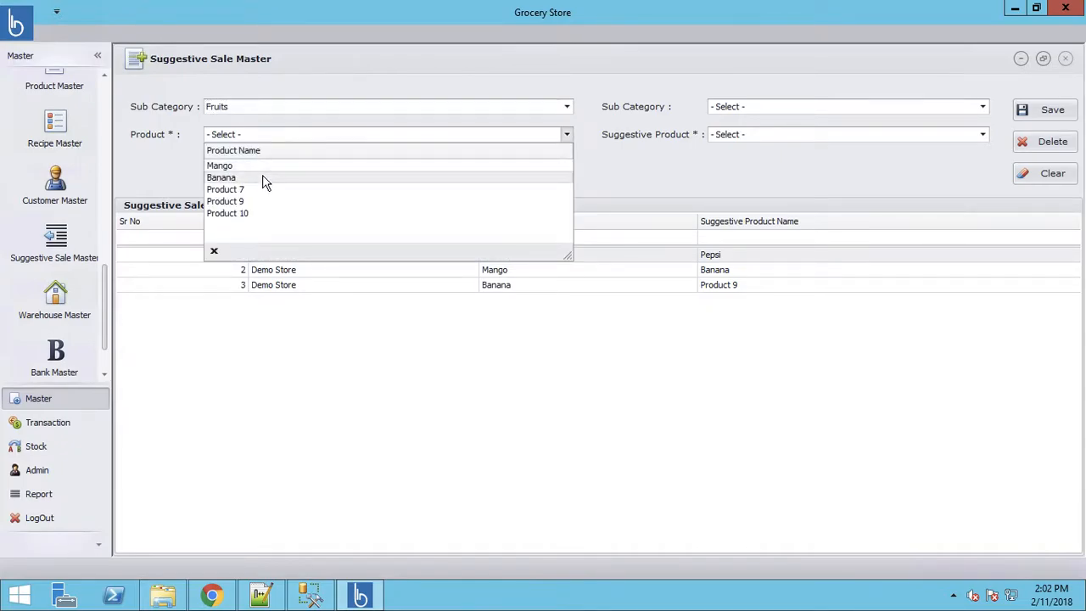
pyautogui.click(264, 180)
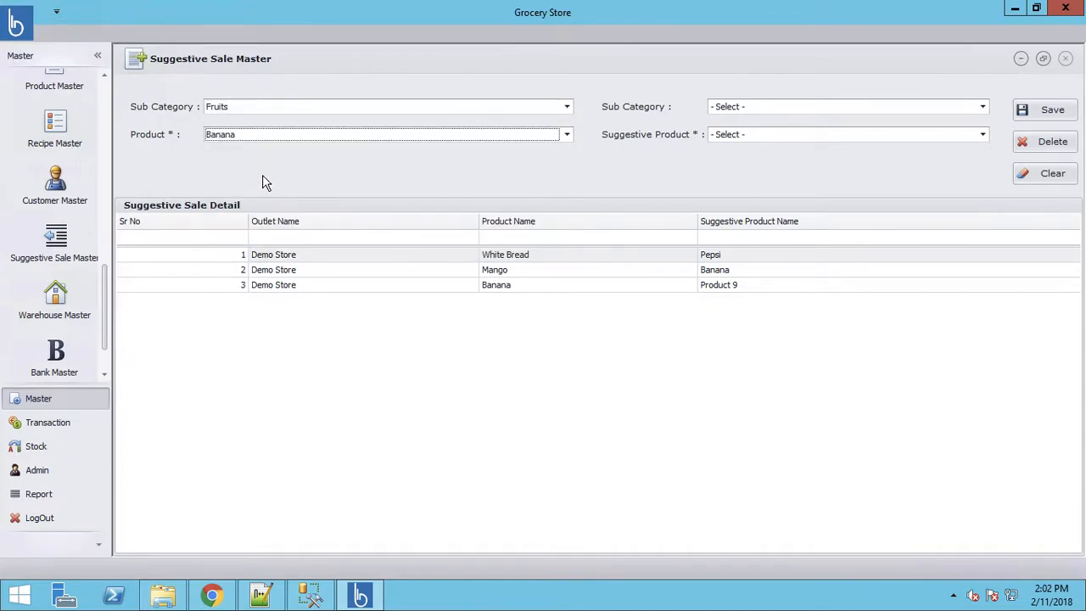
pyautogui.click(770, 108)
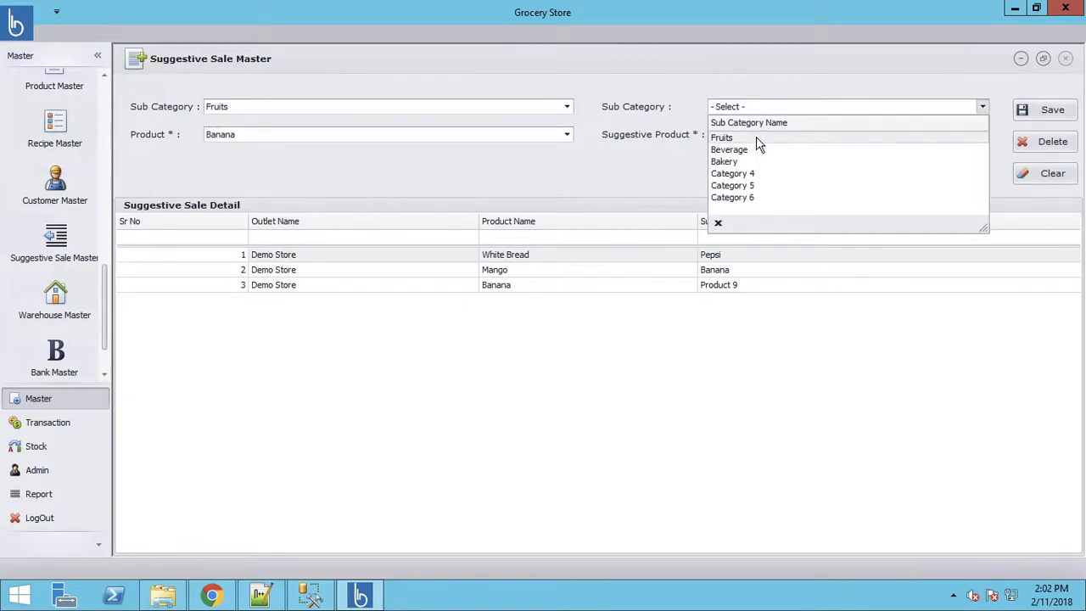
pyautogui.click(760, 141)
pyautogui.click(768, 136)
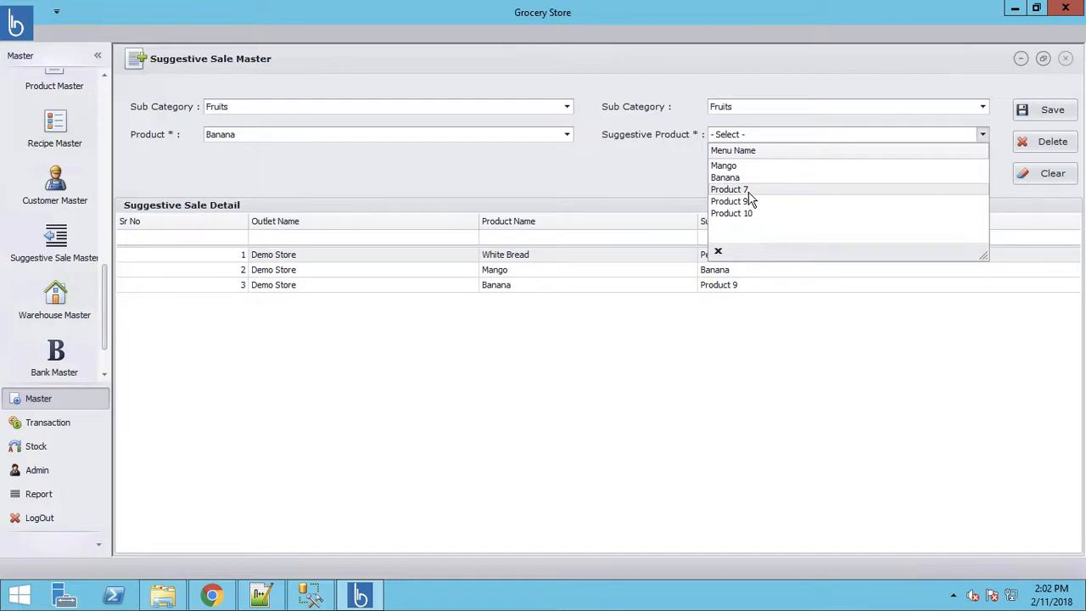
pyautogui.click(751, 191)
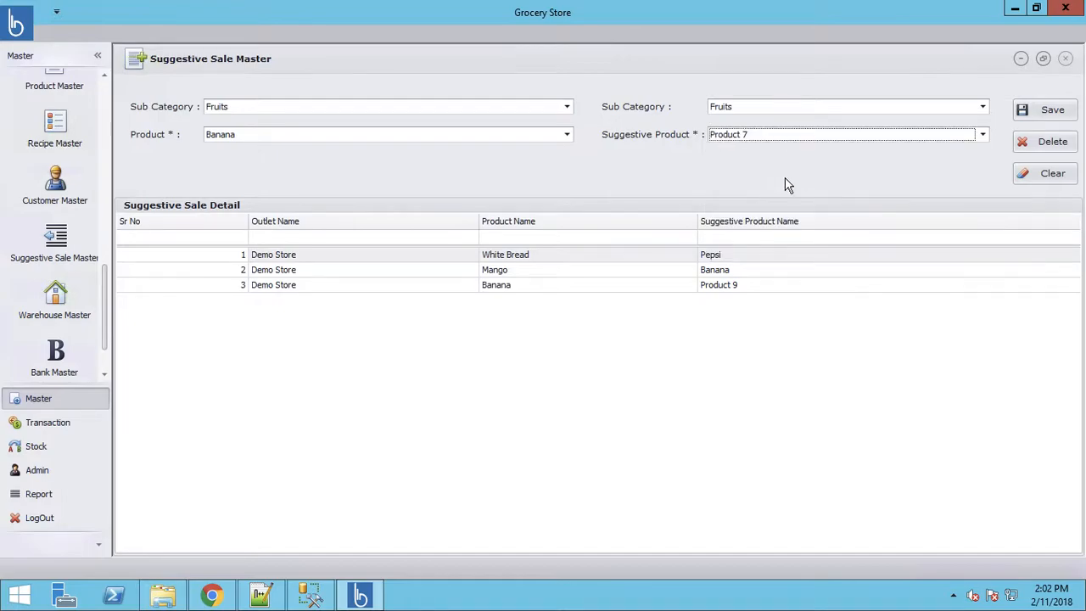
pyautogui.click(1049, 117)
pyautogui.click(536, 318)
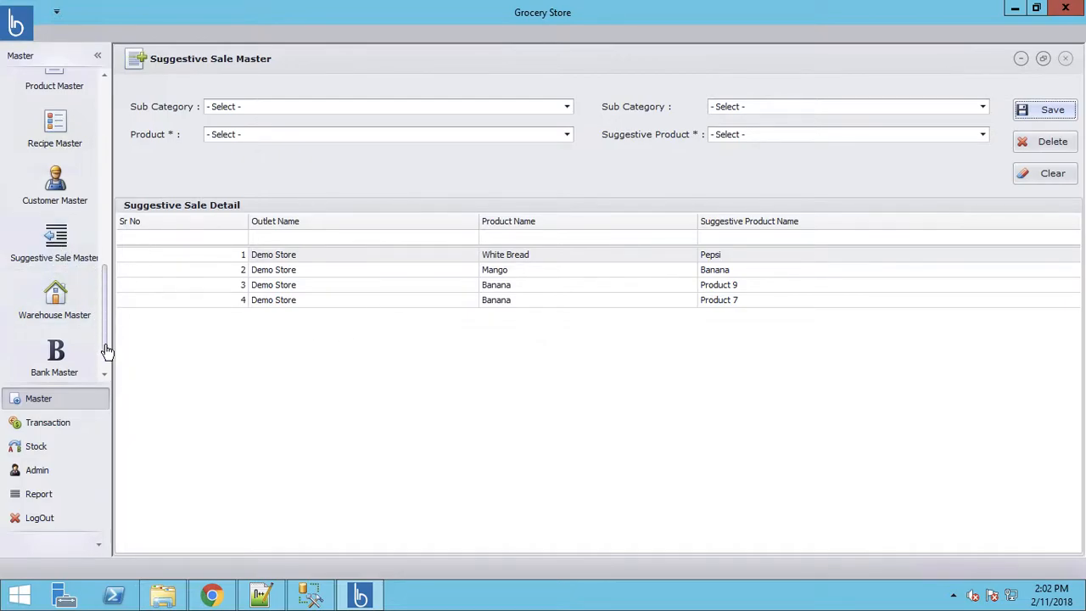
# - Open Barcode Print for Demo Store, enter a Pepsi label quantity, and choose Single Role
pyautogui.scroll(-1, 103, 356)
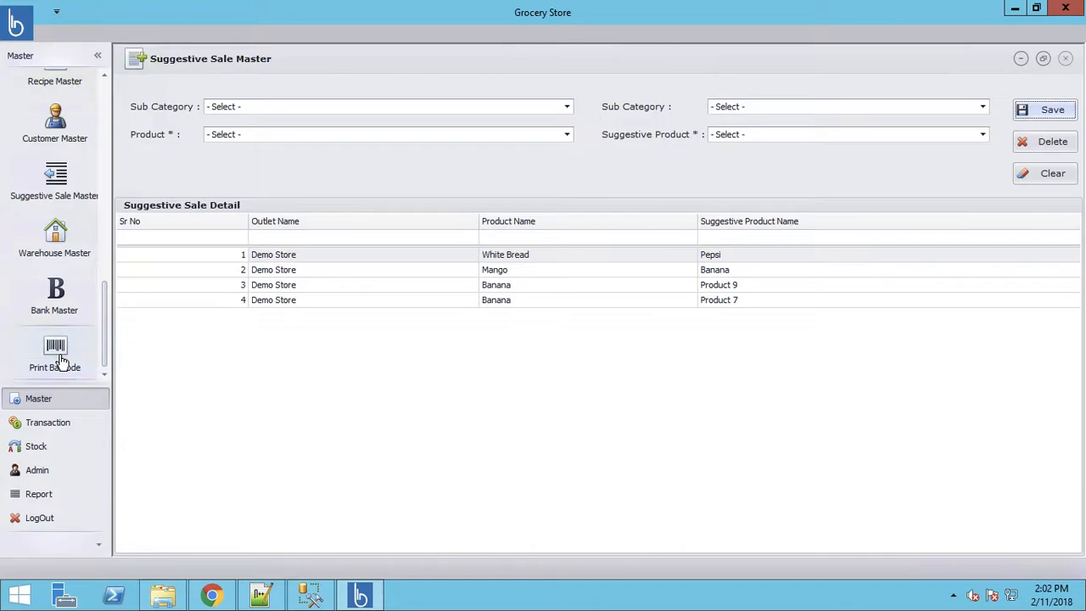
pyautogui.click(61, 360)
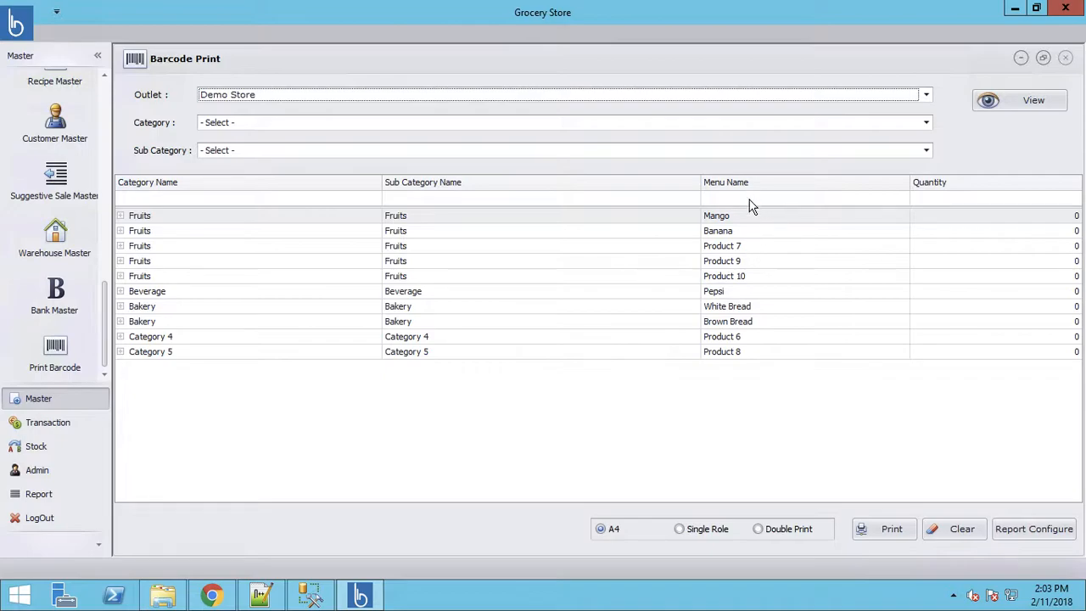
pyautogui.click(721, 293)
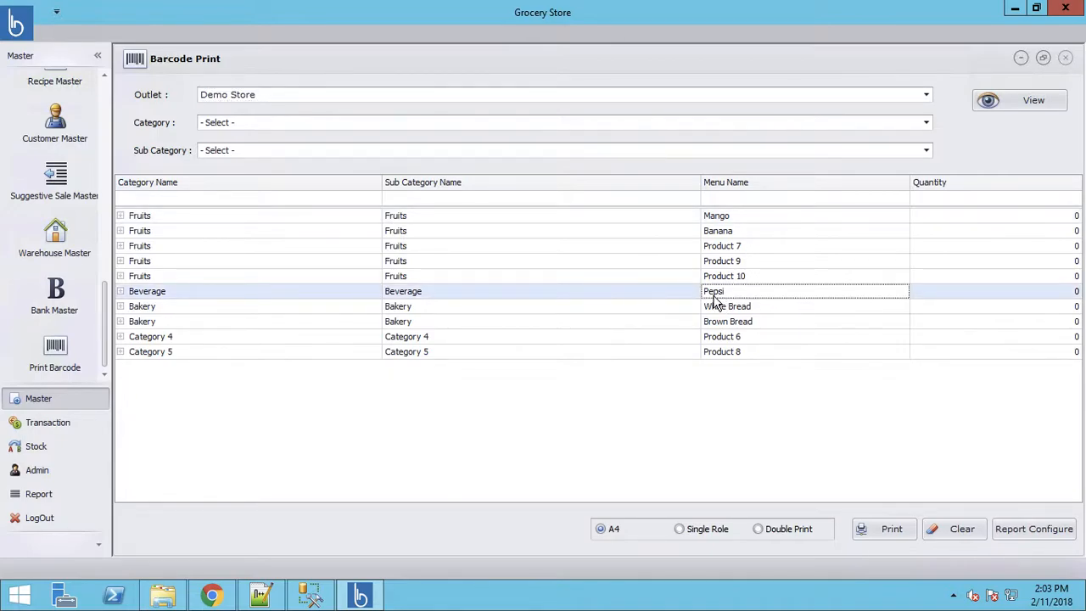
pyautogui.click(1033, 101)
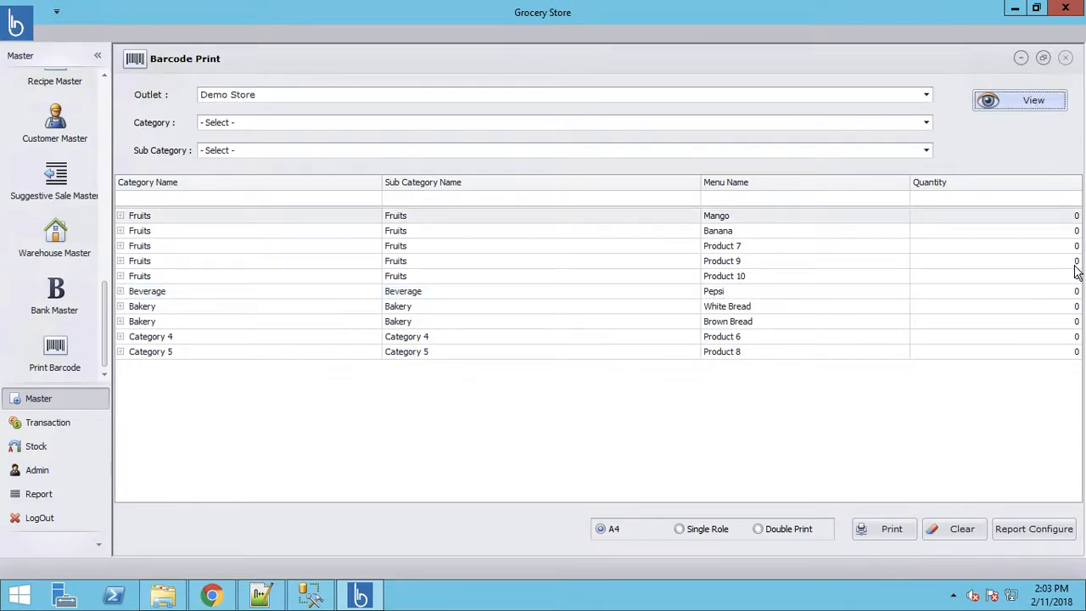
pyautogui.click(1066, 291)
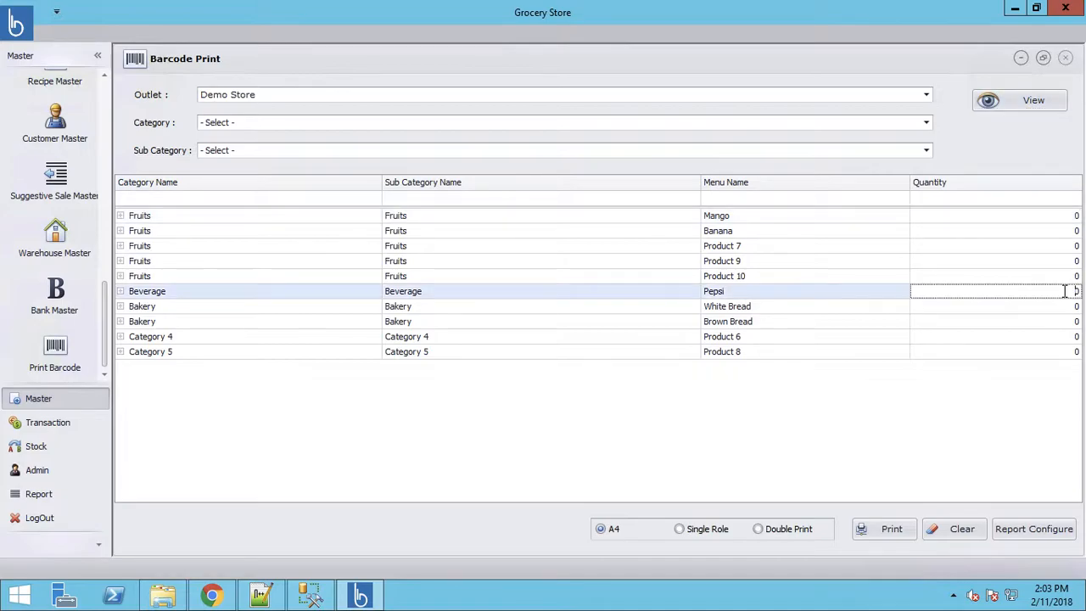
pyautogui.write('1')
pyautogui.click(678, 528)
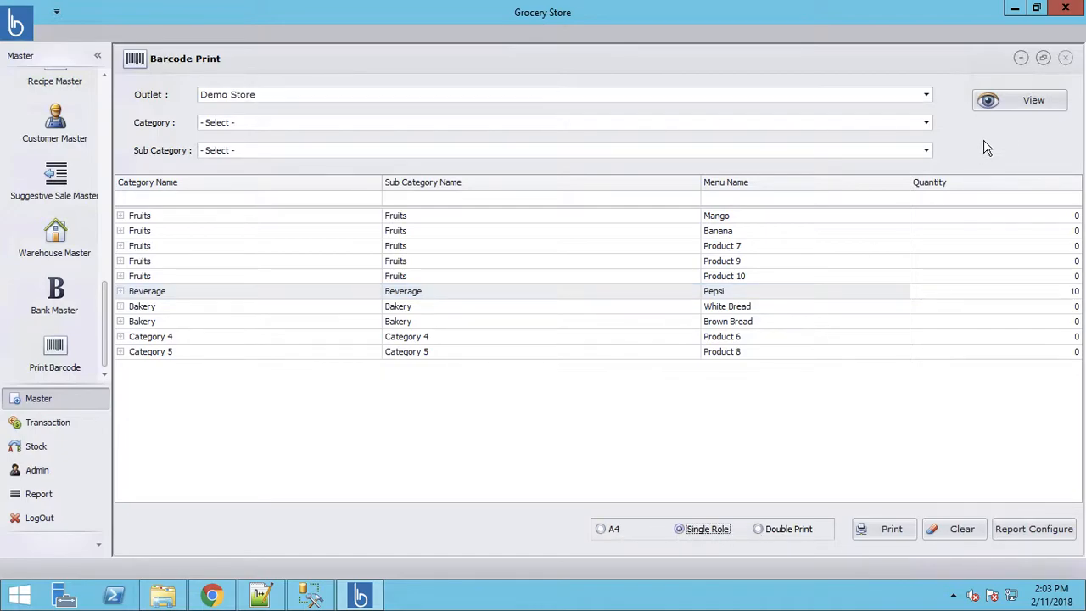
# - Reload the product list and set Pepsi's label quantity to 10 with Single Role layout
pyautogui.click(1006, 103)
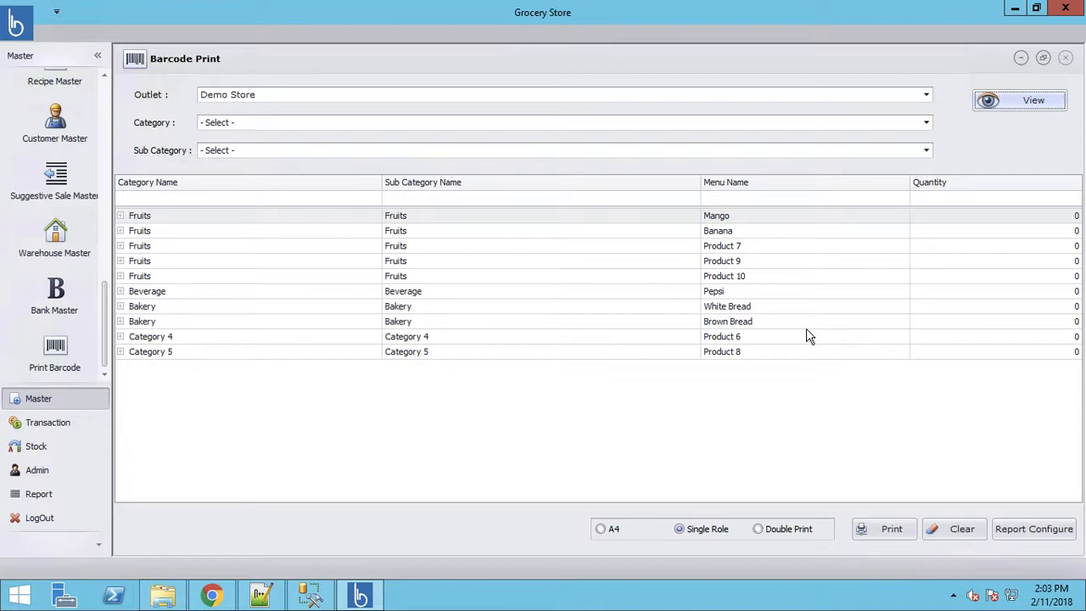
pyautogui.click(768, 280)
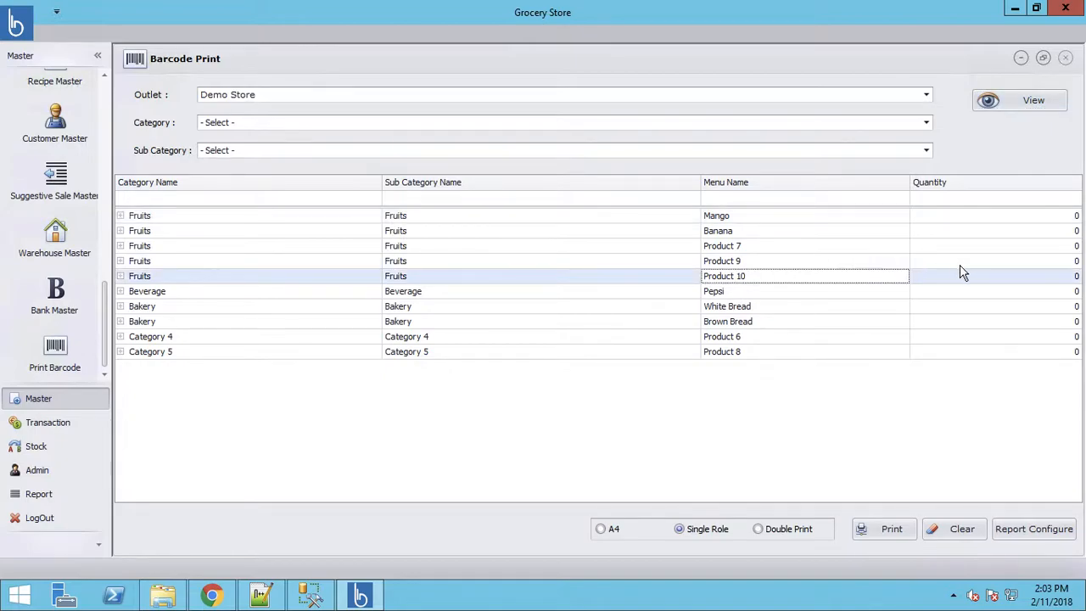
pyautogui.click(1065, 291)
pyautogui.write('10')
pyautogui.click(679, 528)
# - Print the Single Role Pepsi labels (barcode 345, MRP ₹150), zoom in closely, then close the preview
pyautogui.click(900, 530)
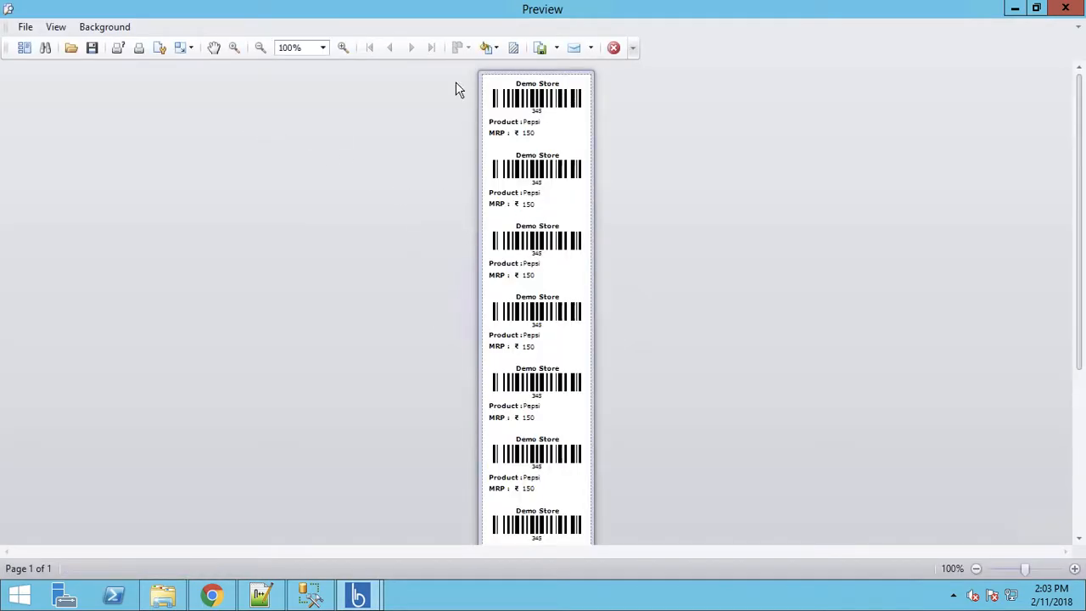
pyautogui.click(341, 49)
pyautogui.click(342, 49)
pyautogui.click(342, 48)
pyautogui.click(342, 48)
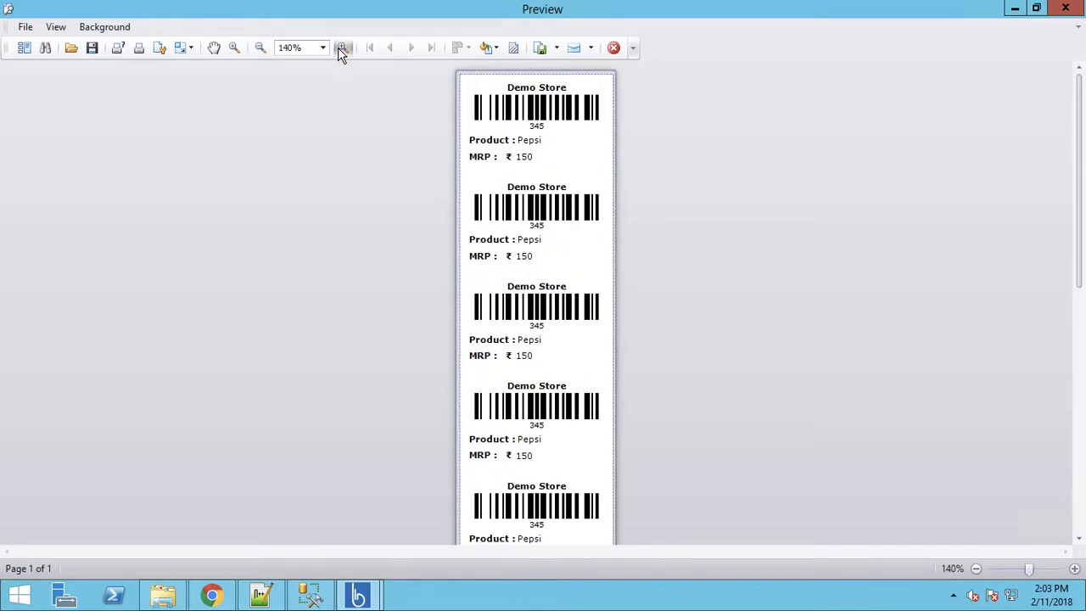
pyautogui.click(342, 48)
pyautogui.click(342, 48)
pyautogui.click(342, 48)
pyautogui.click(342, 49)
pyautogui.click(342, 49)
pyautogui.click(341, 49)
pyautogui.click(342, 49)
pyautogui.click(342, 48)
pyautogui.click(342, 48)
pyautogui.click(342, 48)
pyautogui.click(342, 48)
pyautogui.click(342, 48)
pyautogui.click(342, 49)
pyautogui.click(342, 48)
pyautogui.click(342, 48)
pyautogui.click(342, 48)
pyautogui.click(342, 49)
pyautogui.click(342, 48)
pyautogui.click(342, 48)
pyautogui.click(342, 49)
pyautogui.click(342, 49)
pyautogui.click(342, 49)
pyautogui.click(342, 49)
pyautogui.click(342, 49)
pyautogui.click(342, 48)
pyautogui.click(342, 48)
pyautogui.click(342, 48)
pyautogui.click(342, 49)
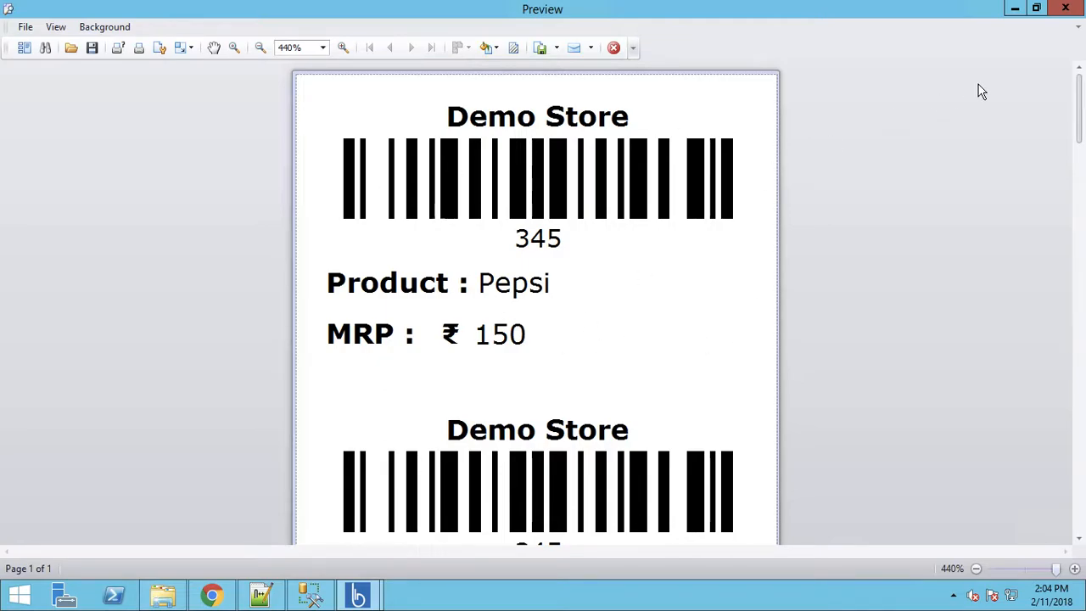
pyautogui.click(1066, 8)
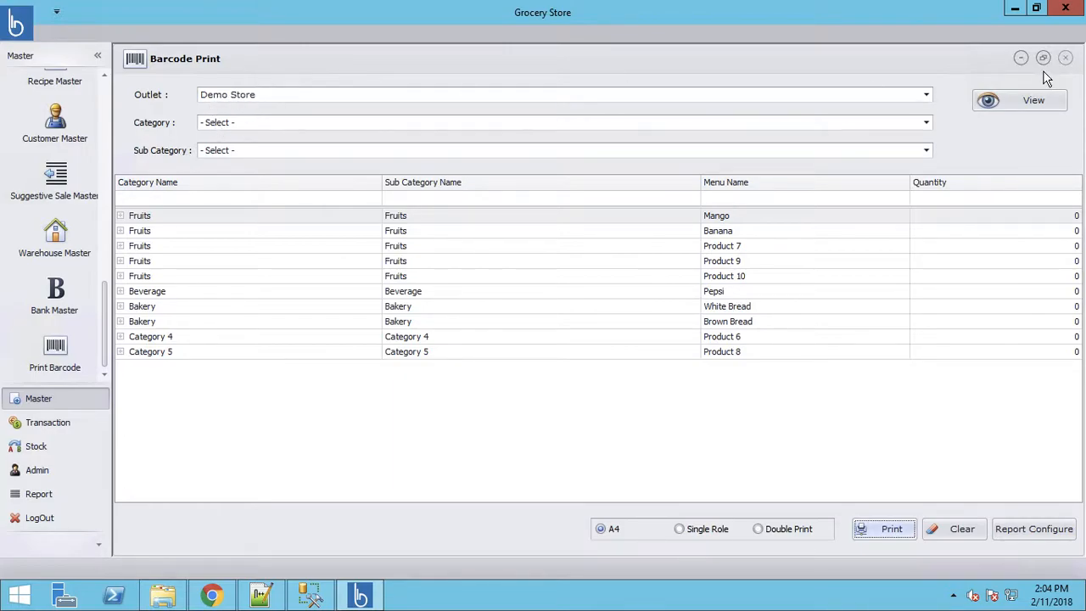
# - Filter the barcode list to Fruits category and Fruits sub category
pyautogui.click(362, 122)
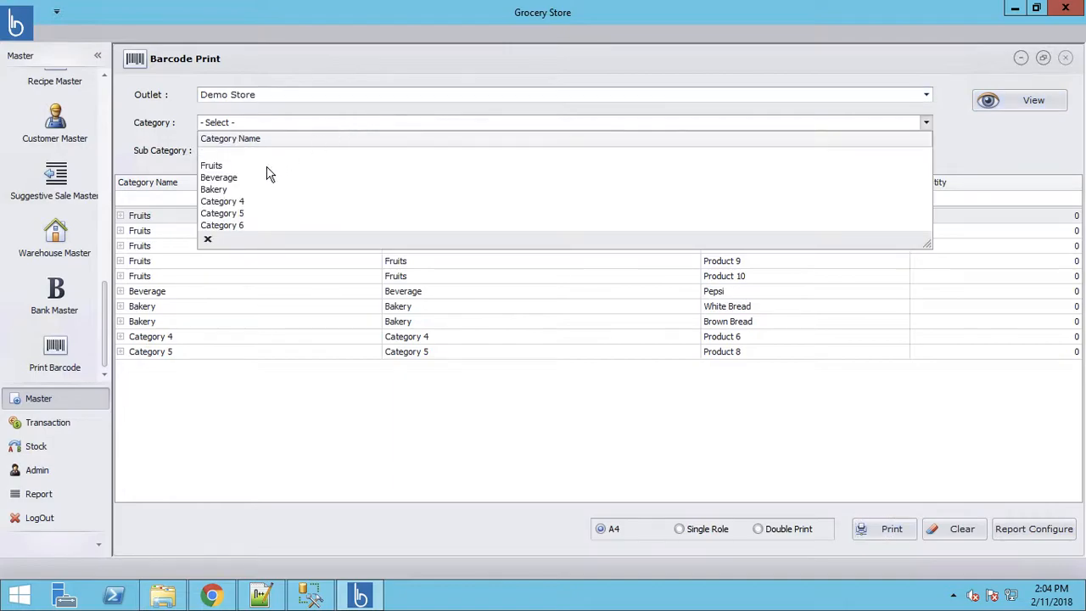
pyautogui.click(218, 167)
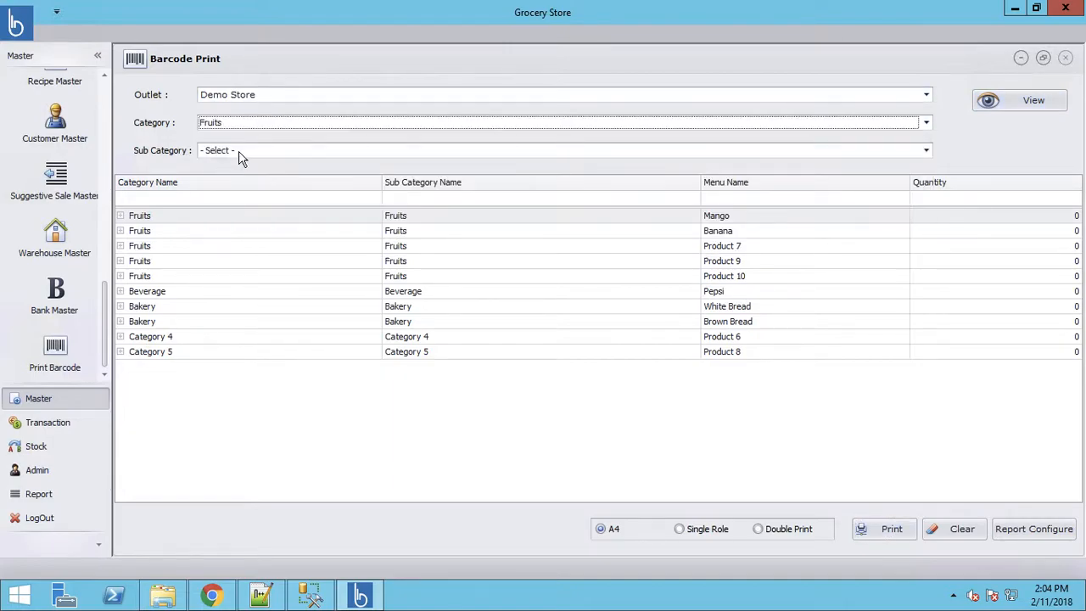
pyautogui.click(239, 152)
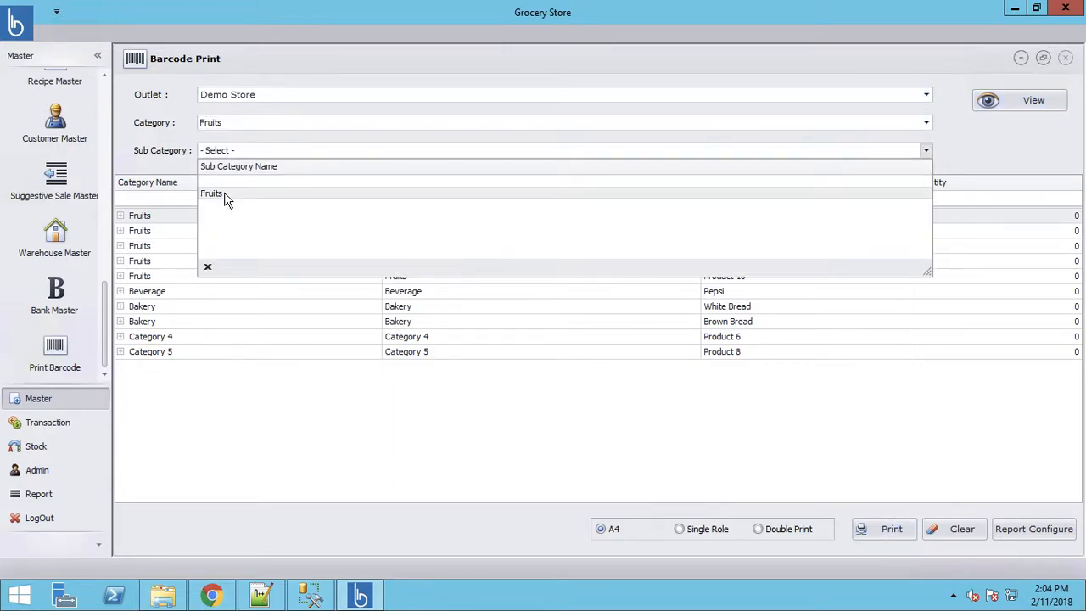
pyautogui.click(226, 195)
pyautogui.click(1030, 104)
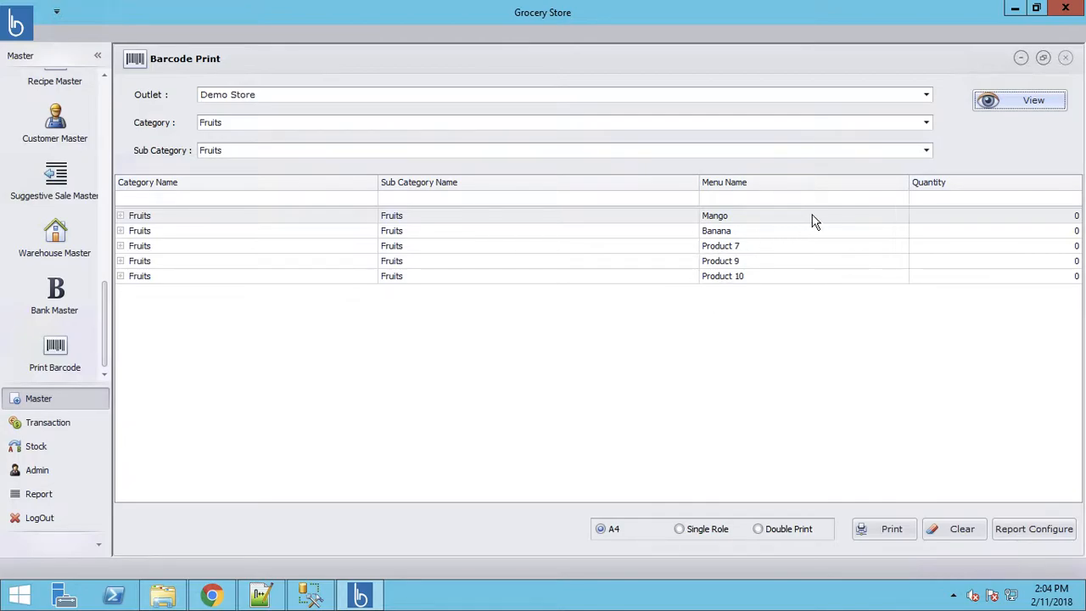
# - Set Mango's label quantity to 20 and print the Mango barcode labels
pyautogui.click(1073, 215)
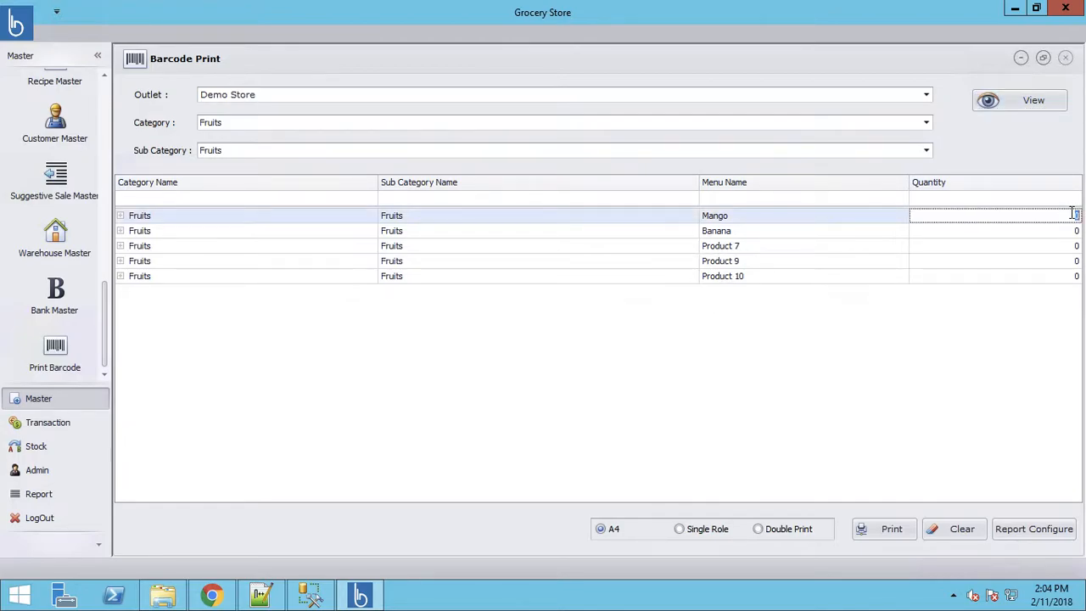
pyautogui.write('10')
pyautogui.moveTo(1076, 215); pyautogui.dragTo(1066, 216)
pyautogui.write('20')
pyautogui.click(882, 534)
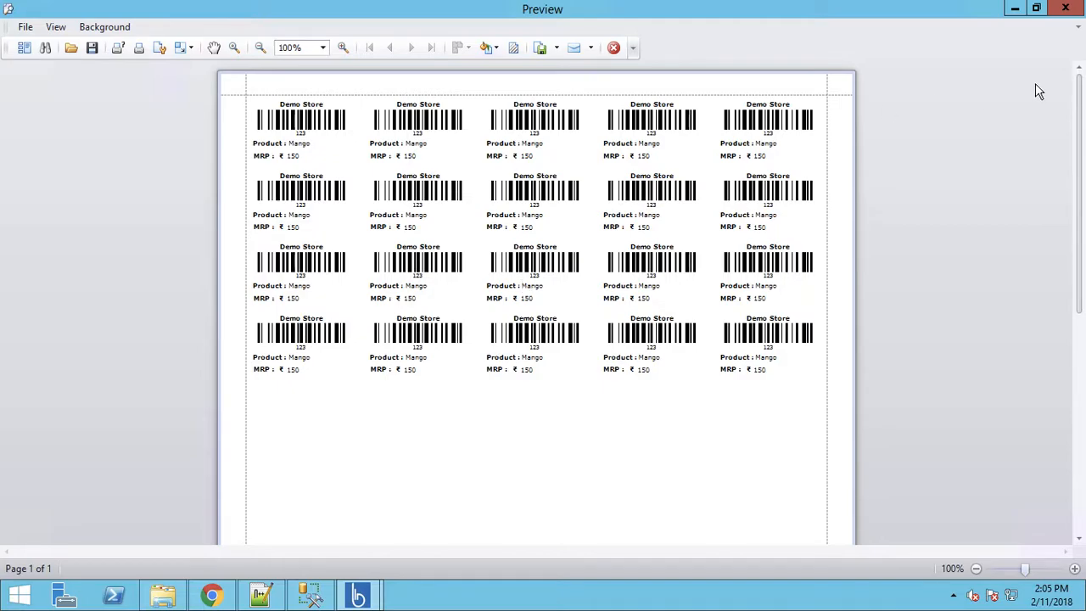
# - Close the A4 preview of 20 Mango barcode labels to return to Barcode Print
pyautogui.click(1065, 9)
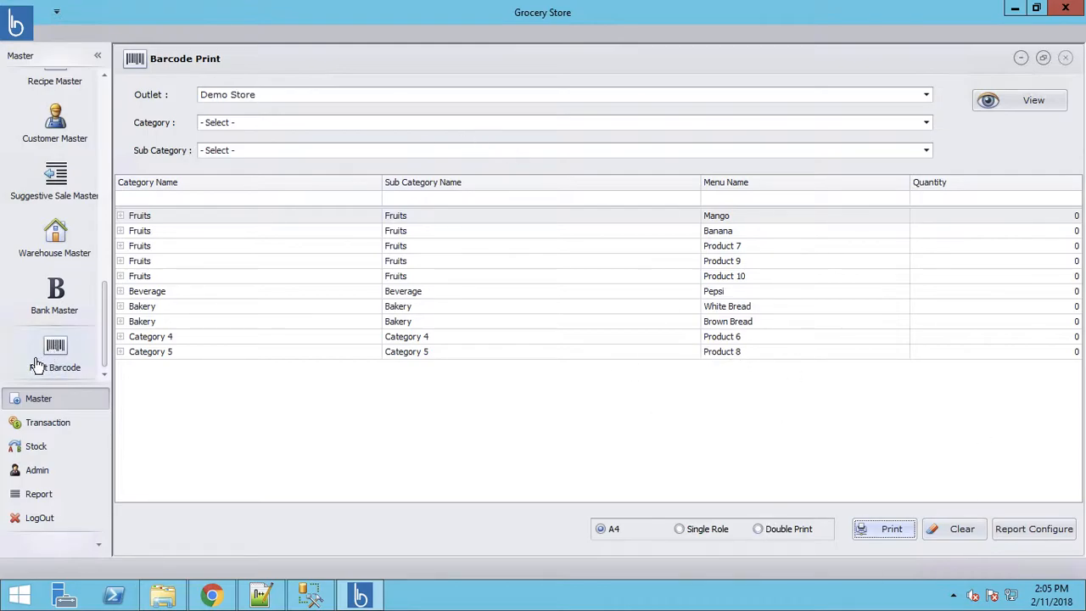
# - Open the Vendor Payment form and select Demo Vendor as the vendor
pyautogui.click(43, 429)
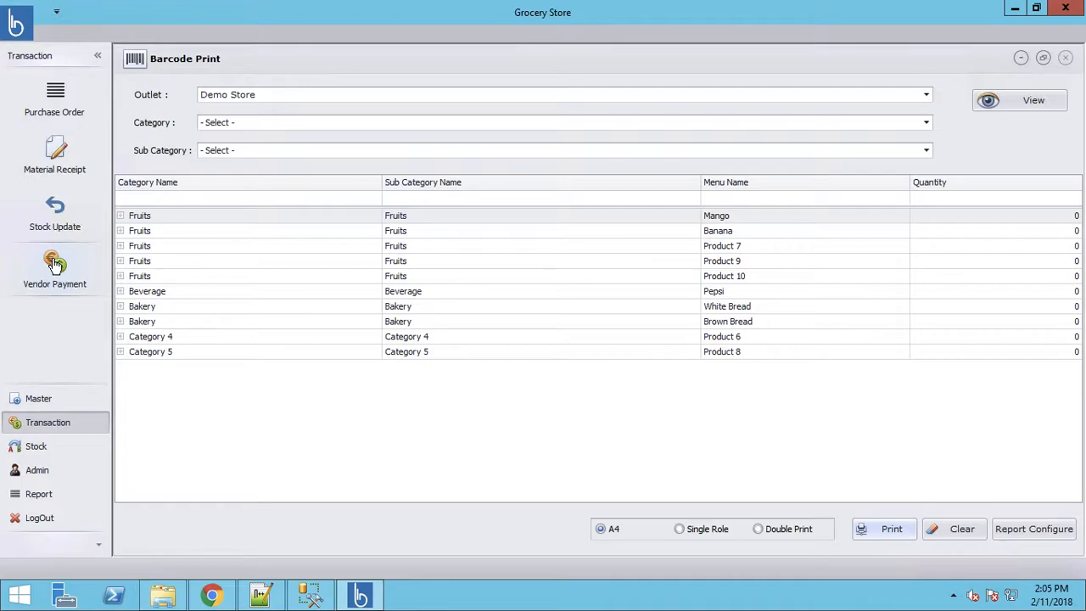
pyautogui.click(54, 263)
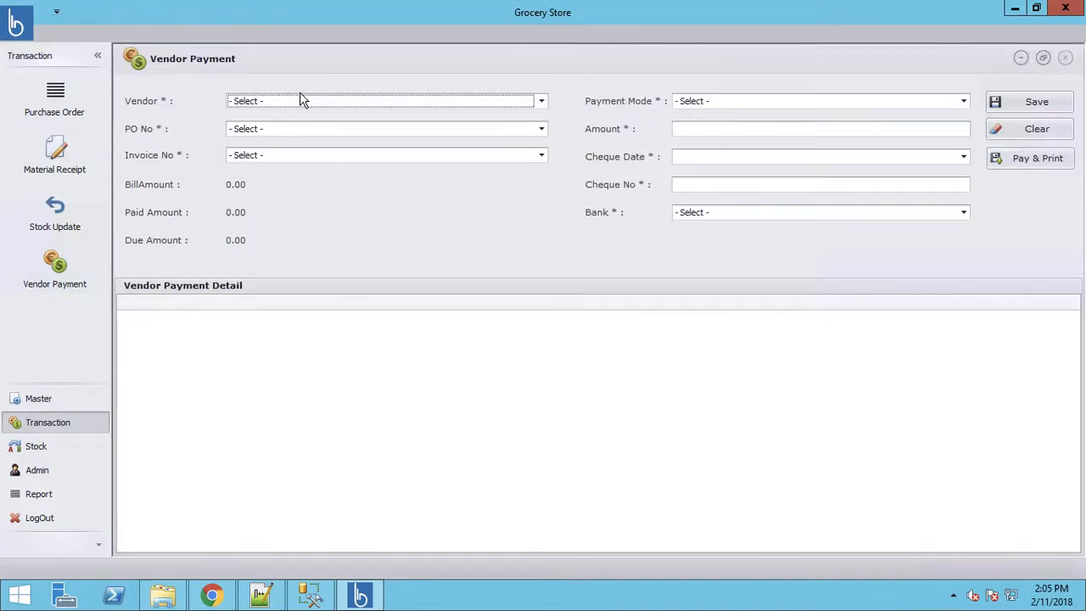
pyautogui.click(297, 102)
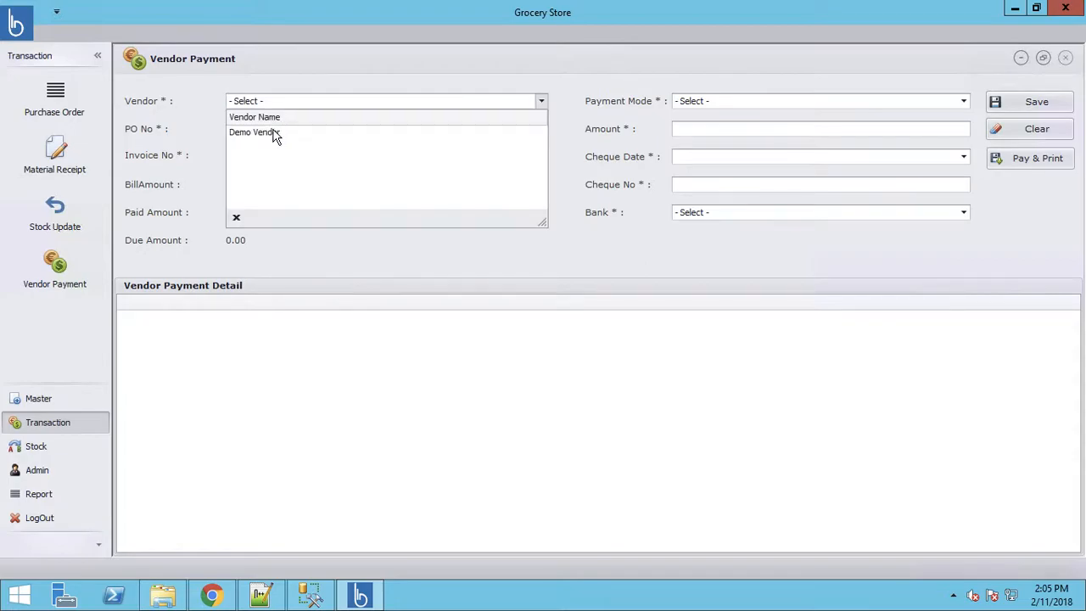
pyautogui.click(274, 134)
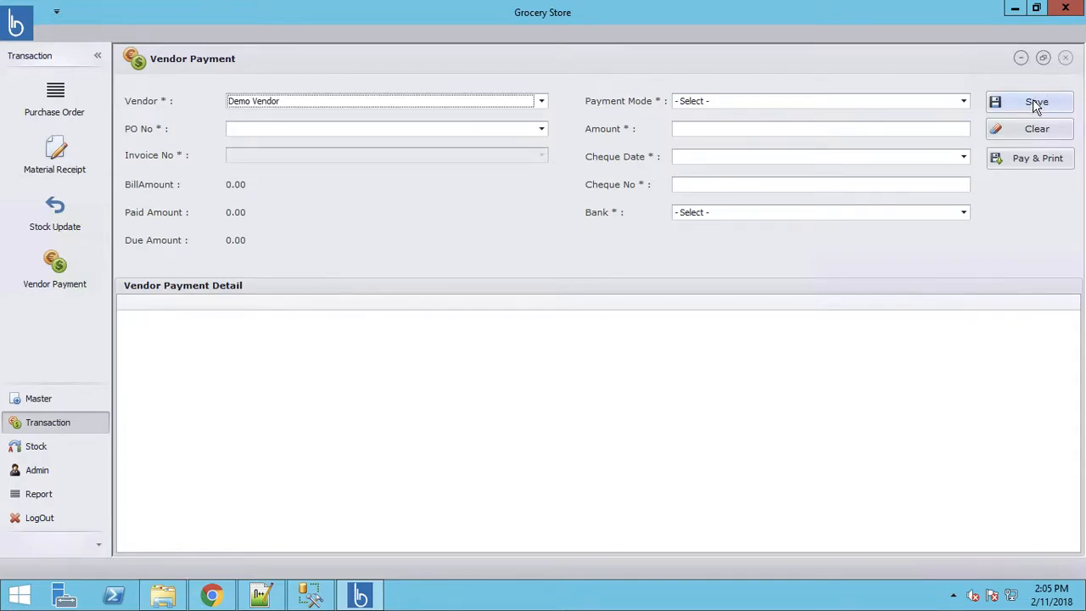
# - Check the PO No and Payment Mode lists, leaving them unchanged, and select Demo Bank
pyautogui.click(366, 137)
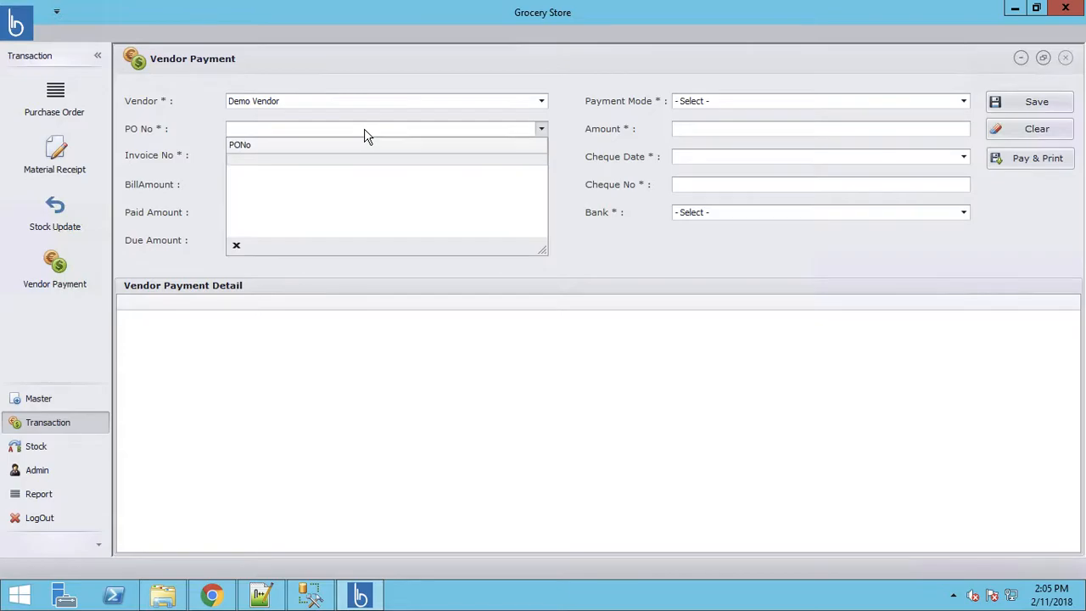
pyautogui.click(543, 130)
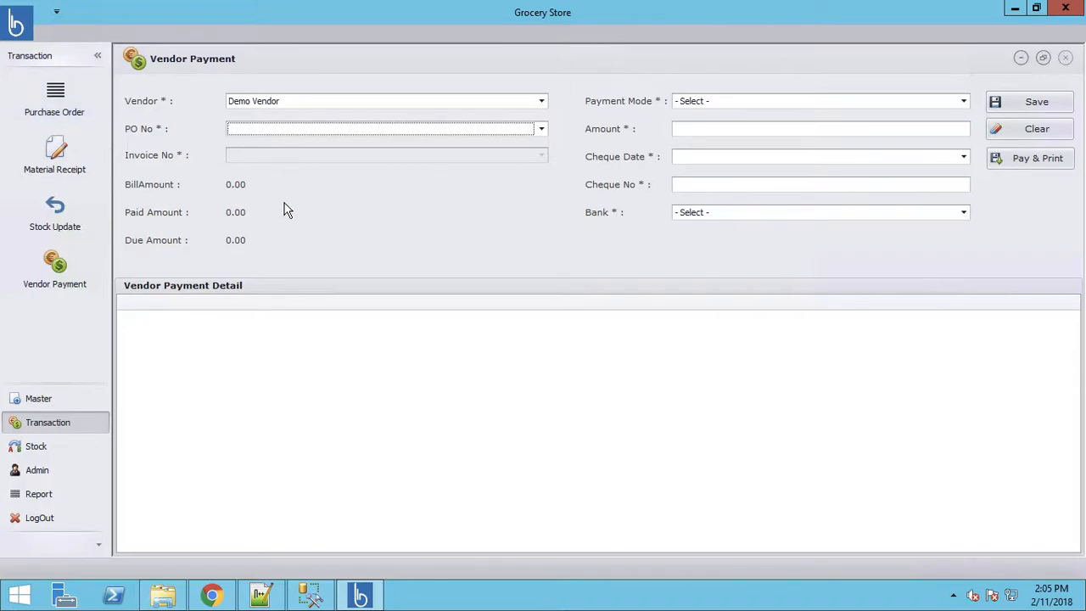
pyautogui.click(734, 102)
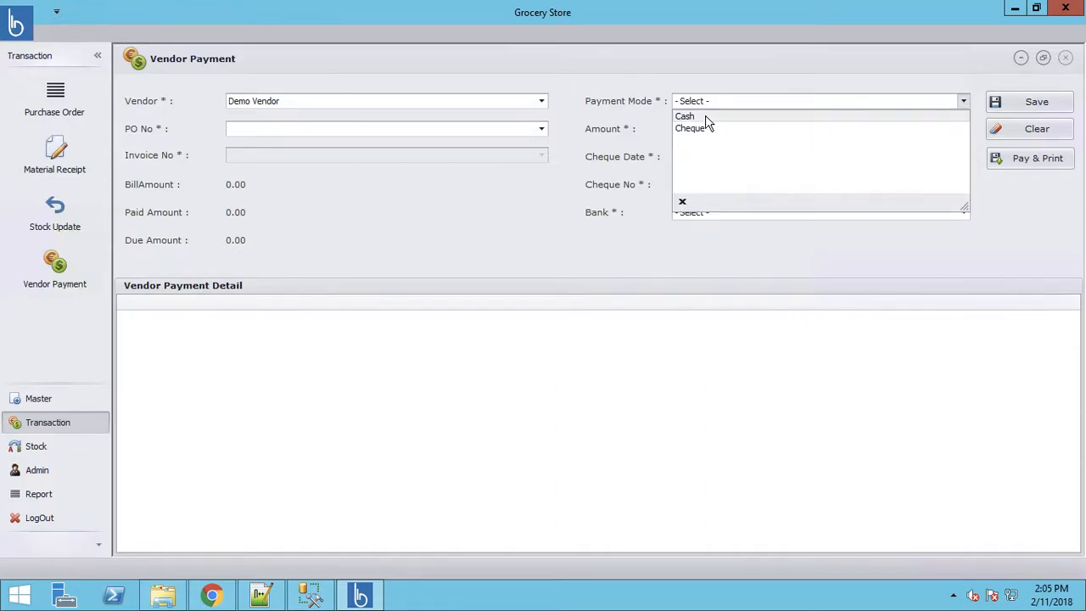
pyautogui.click(614, 213)
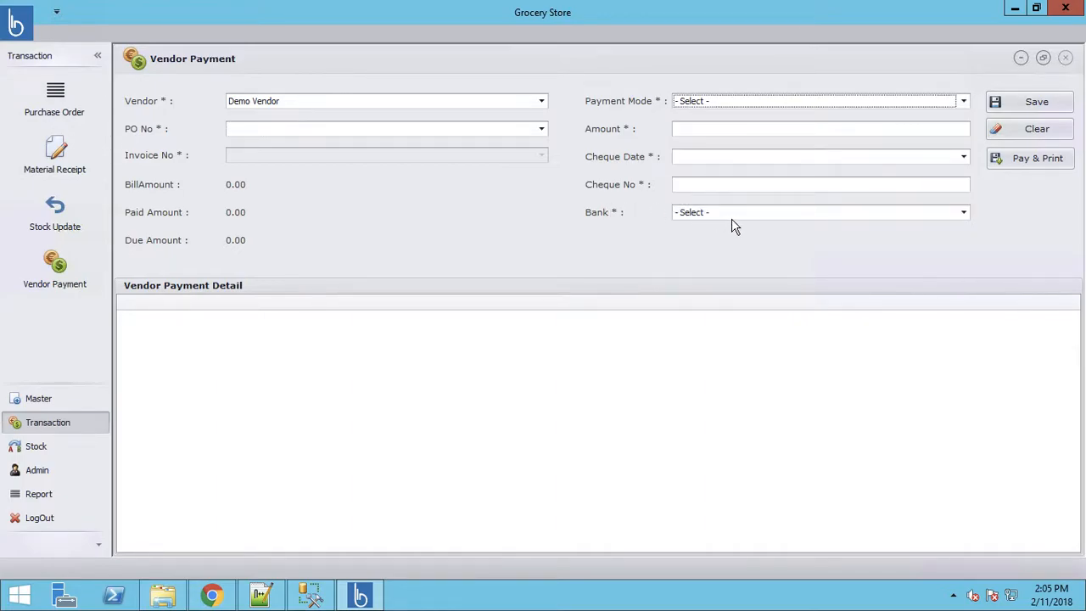
pyautogui.click(740, 220)
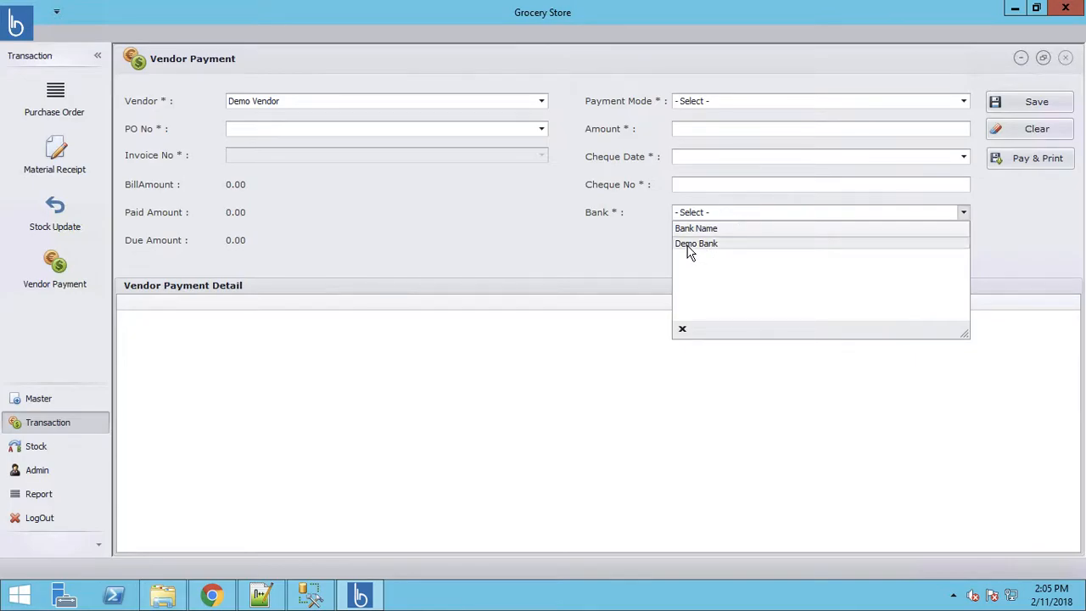
pyautogui.click(688, 245)
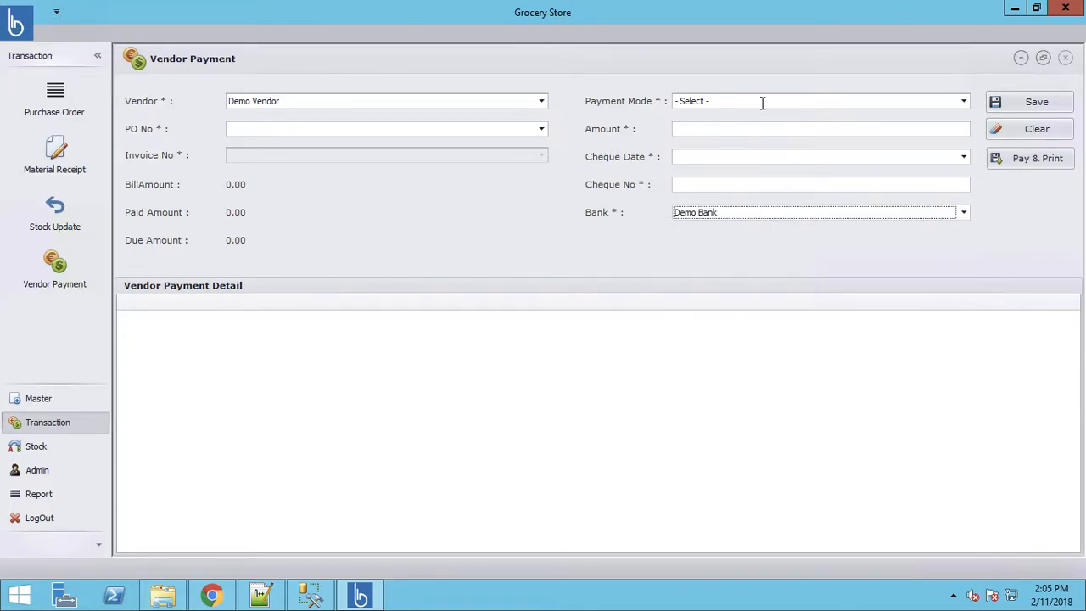
# - Show Demo Store's Current Stock report (82.500 units, 9600.00 cost), then browse the Admin list
pyautogui.click(34, 453)
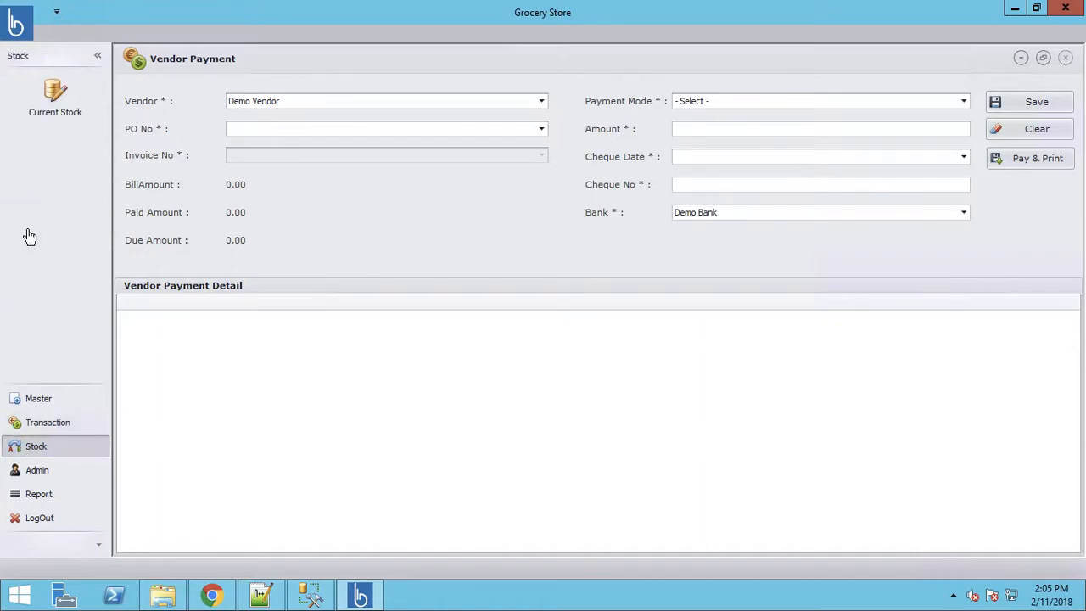
pyautogui.click(50, 102)
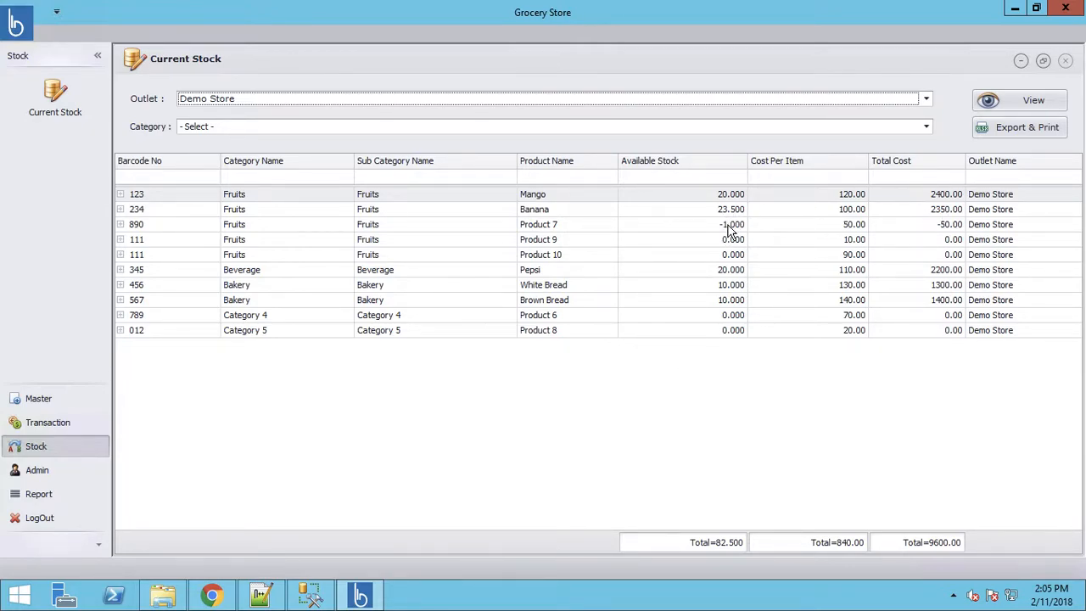
pyautogui.click(32, 477)
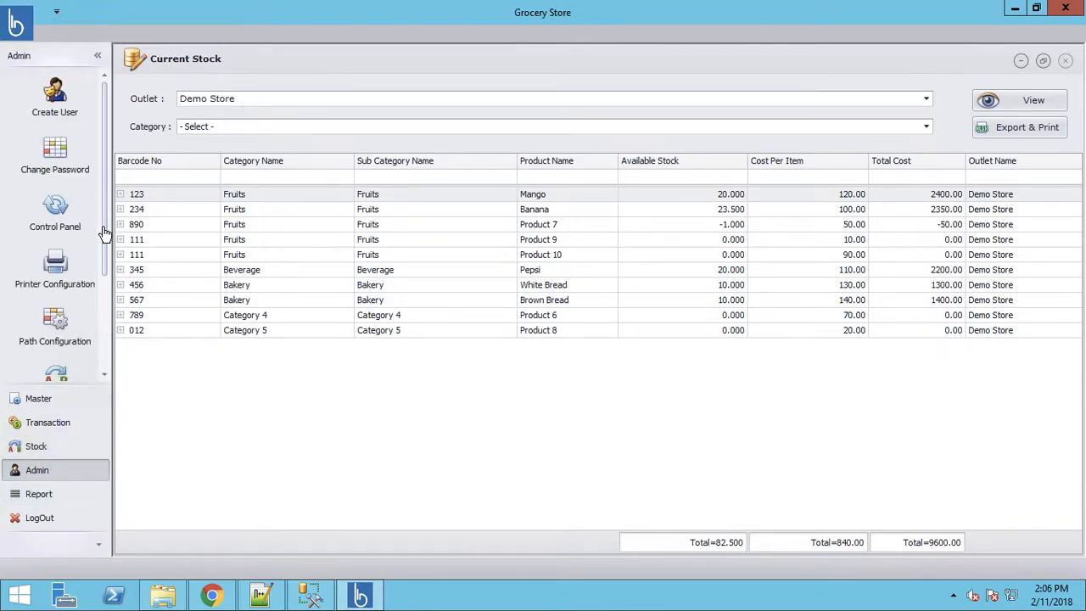
pyautogui.moveTo(103, 283); pyautogui.dragTo(102, 360)
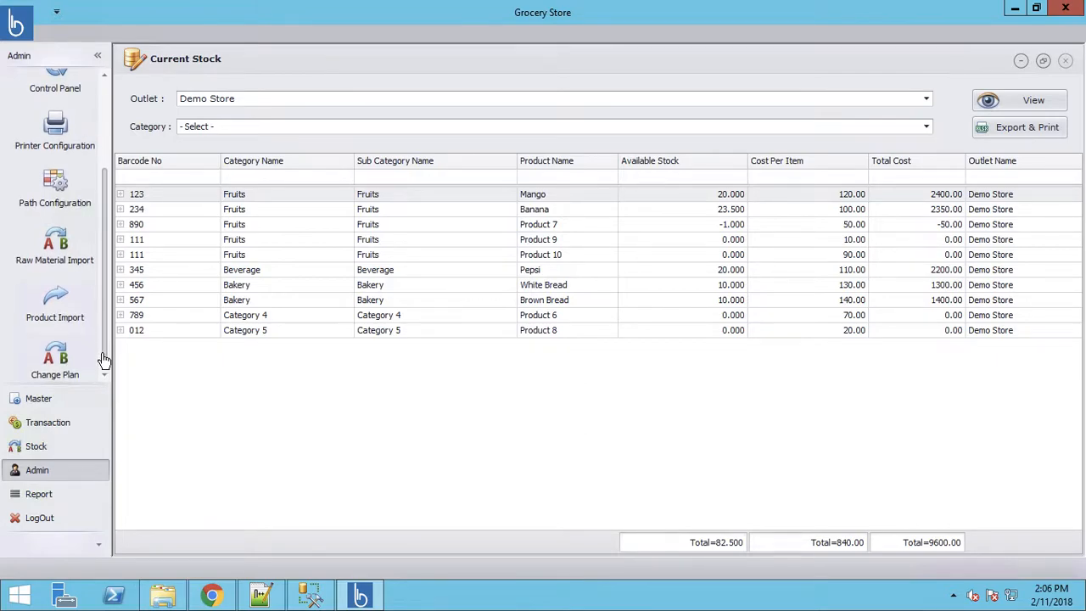
pyautogui.moveTo(102, 306); pyautogui.dragTo(105, 162)
pyautogui.click(30, 494)
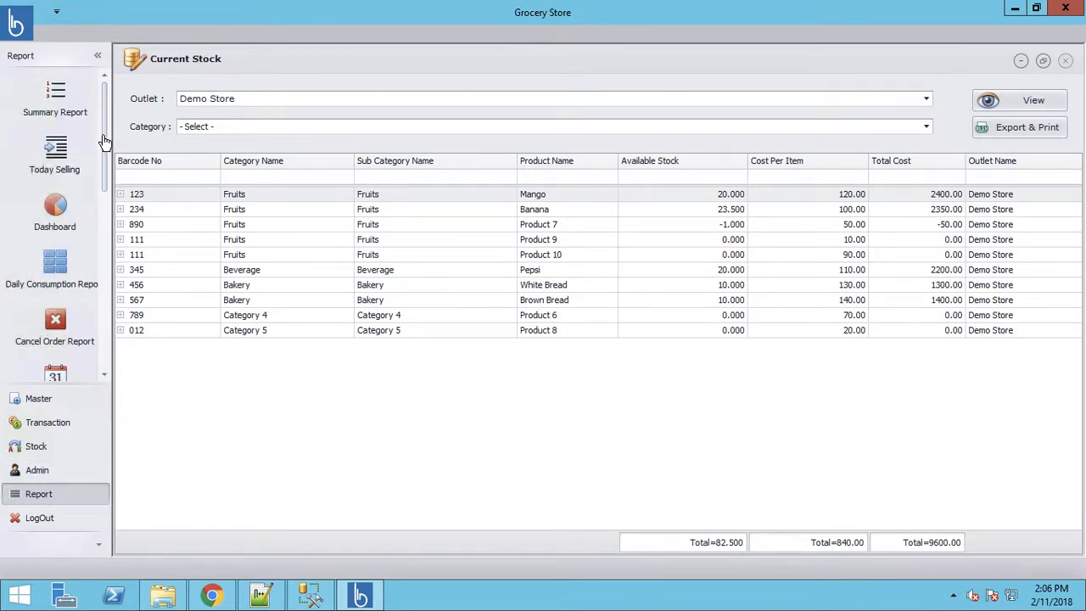
pyautogui.moveTo(104, 140); pyautogui.dragTo(105, 280)
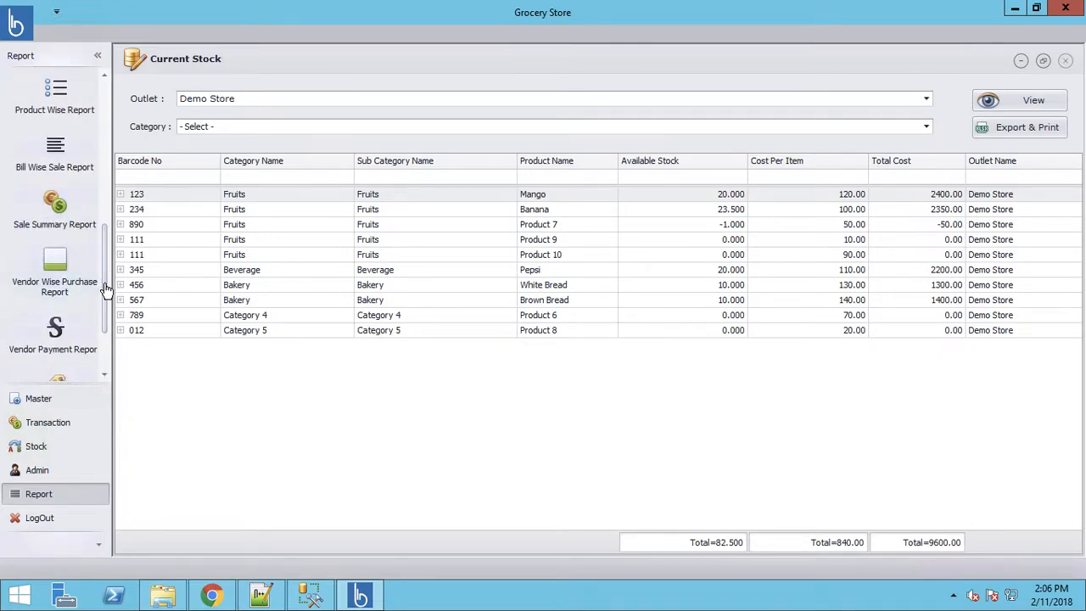
pyautogui.moveTo(104, 288); pyautogui.dragTo(103, 331)
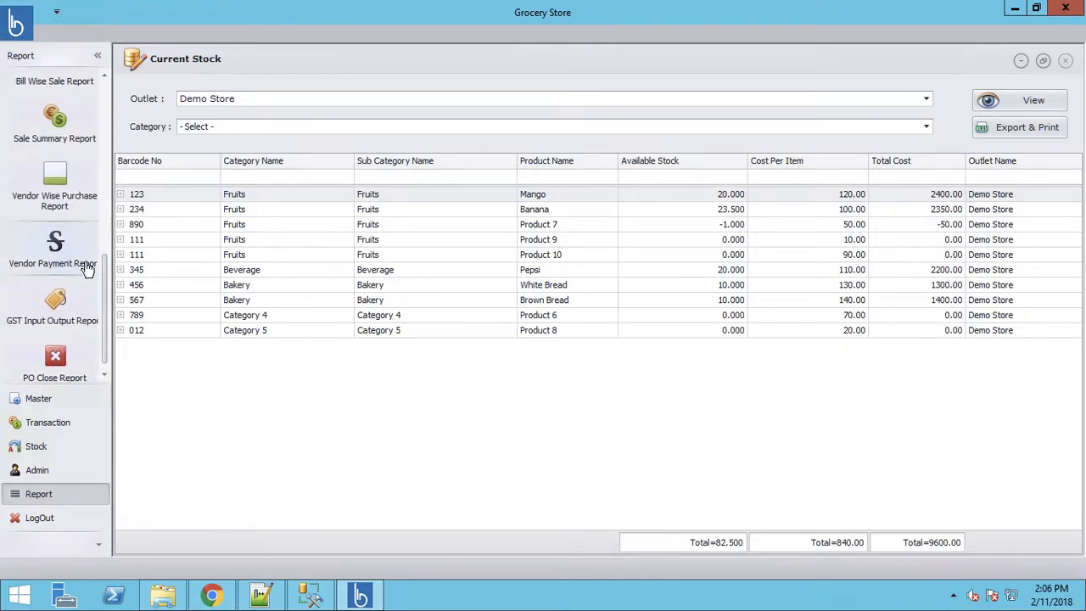
pyautogui.scroll(-1, 106, 371)
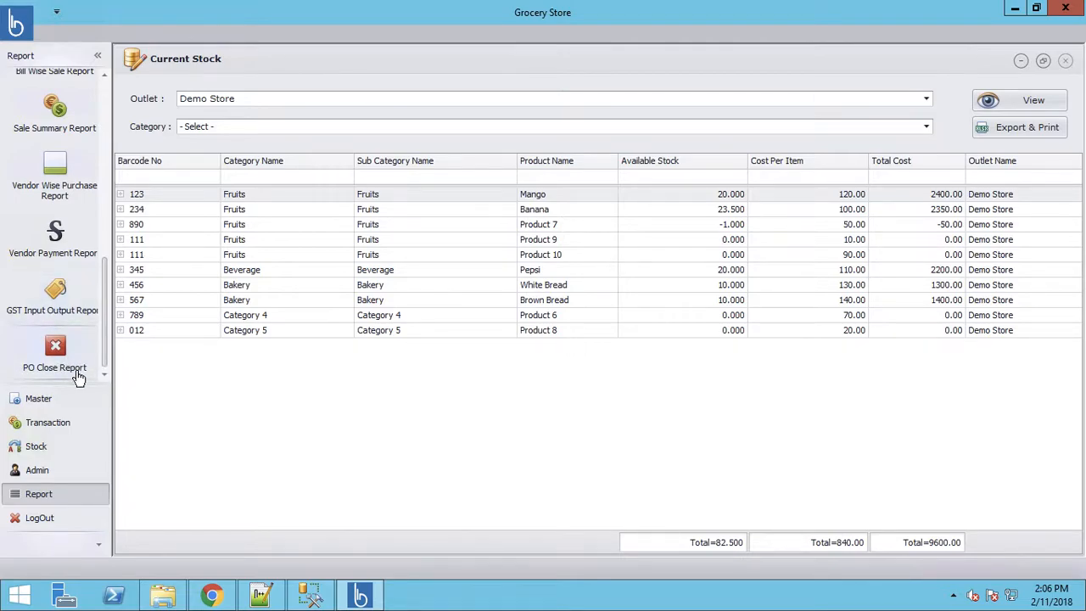
pyautogui.moveTo(105, 332); pyautogui.dragTo(103, 123)
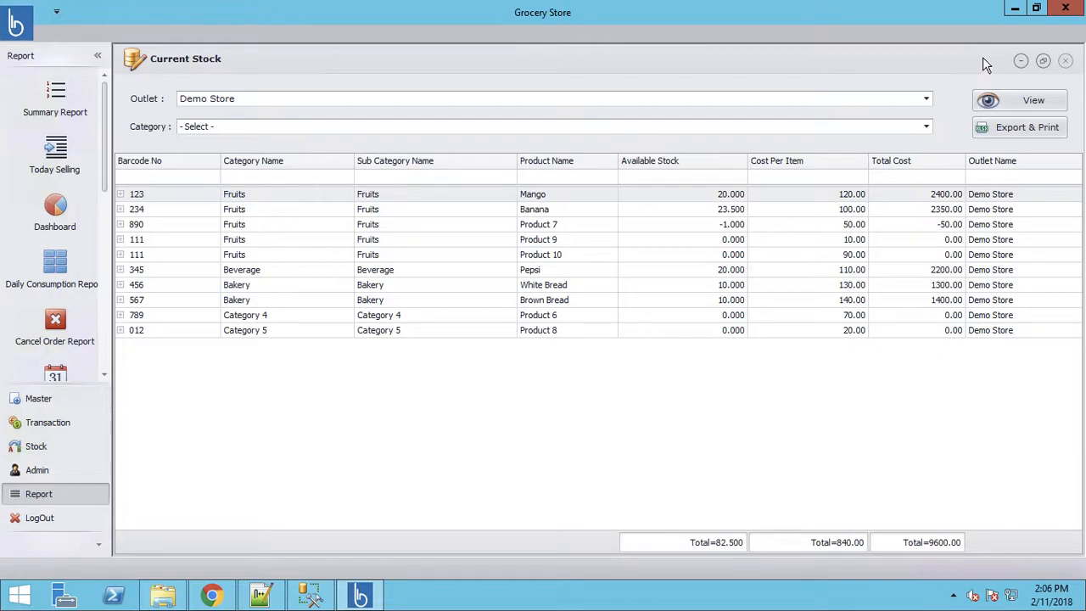
# - Minimize the back-office window and log in to BondPOS Grocery with the POS account
pyautogui.click(1018, 10)
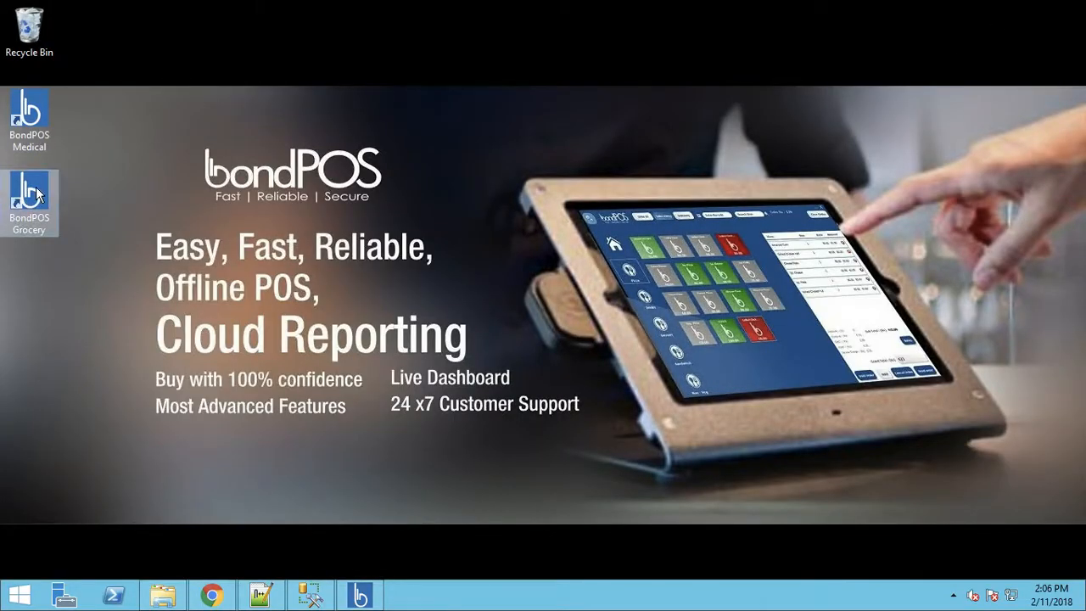
pyautogui.doubleClick(36, 194)
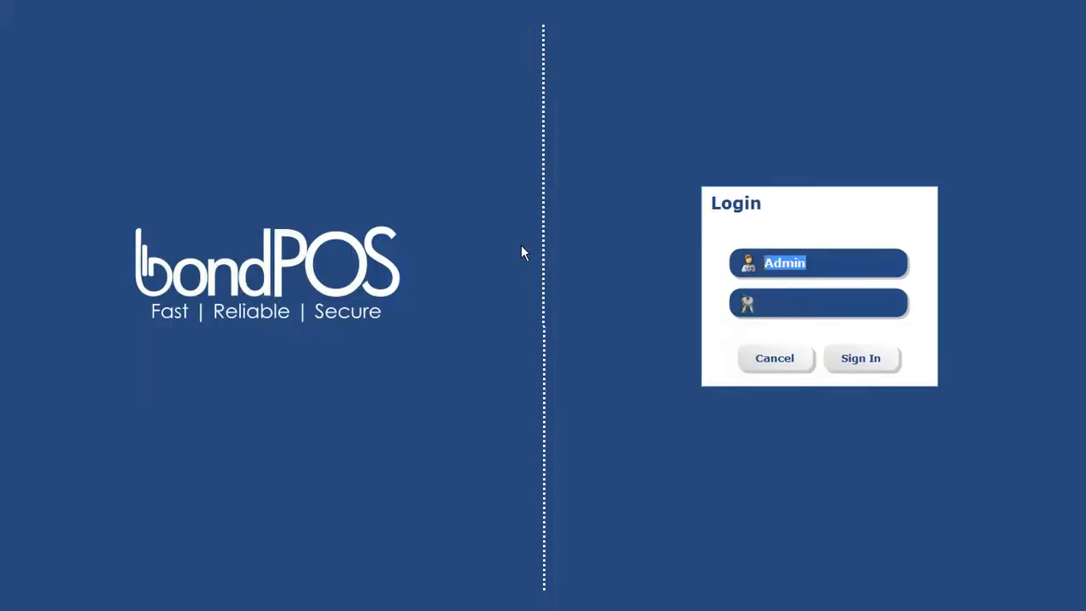
pyautogui.write('POS')
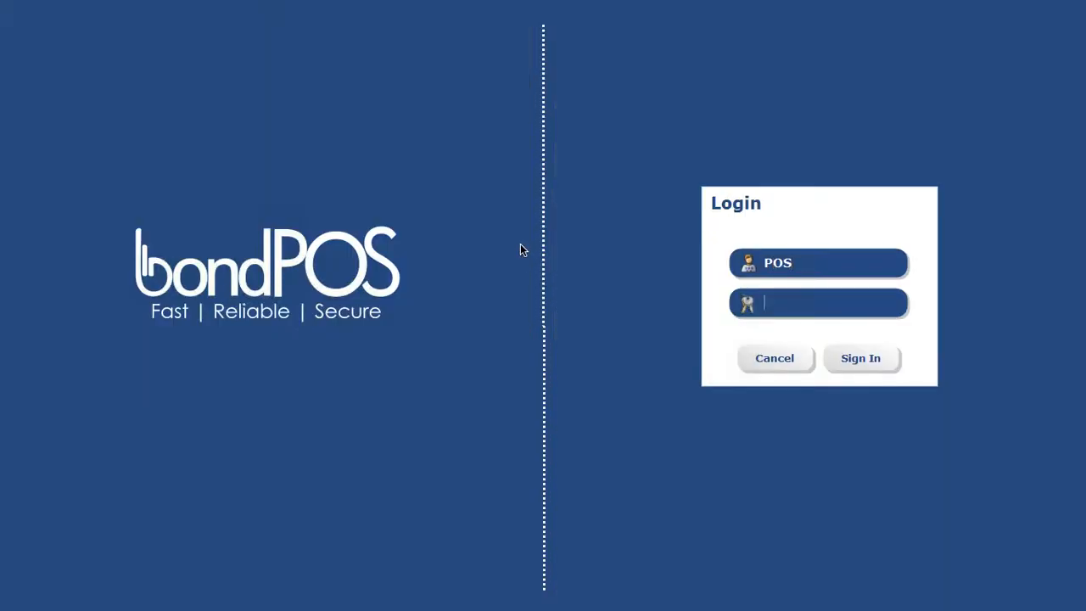
pyautogui.write('****')
pyautogui.press('Return')
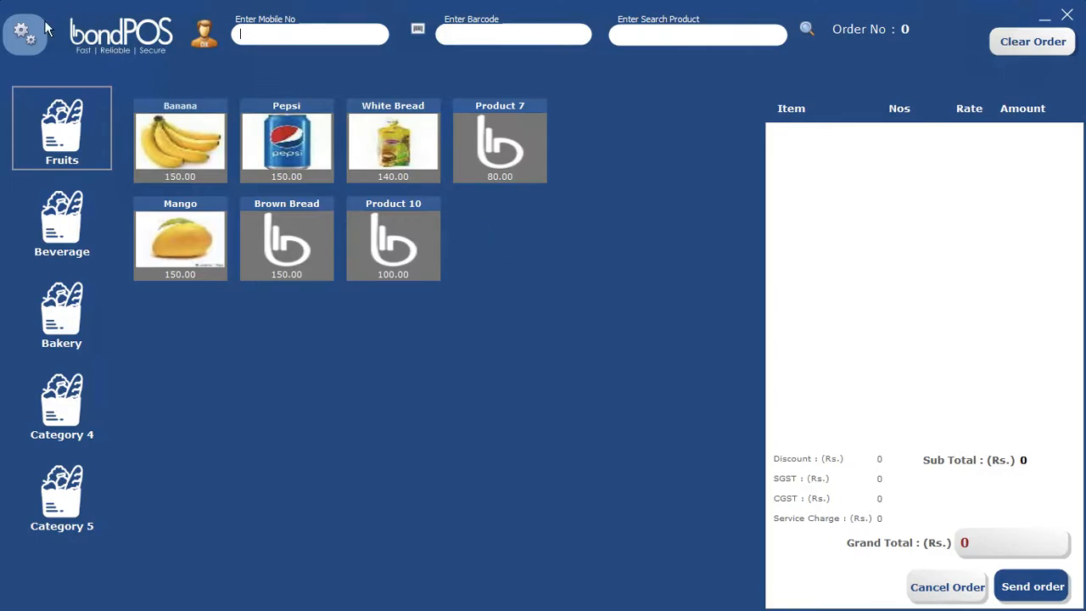
# - Look up the customer by entering their mobile number on the keypad and attach them
pyautogui.click(19, 42)
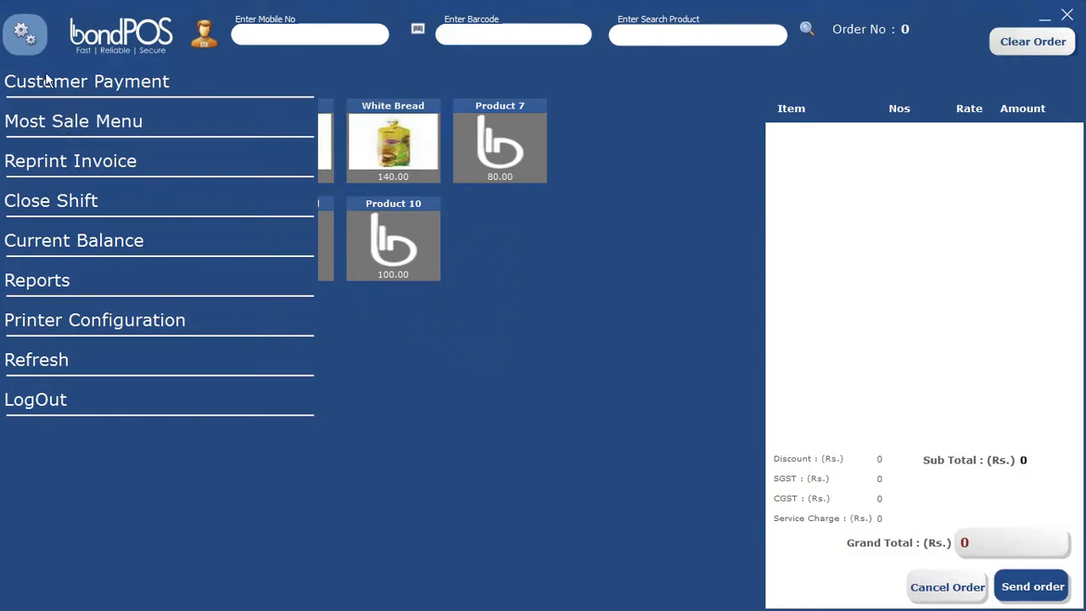
pyautogui.click(22, 42)
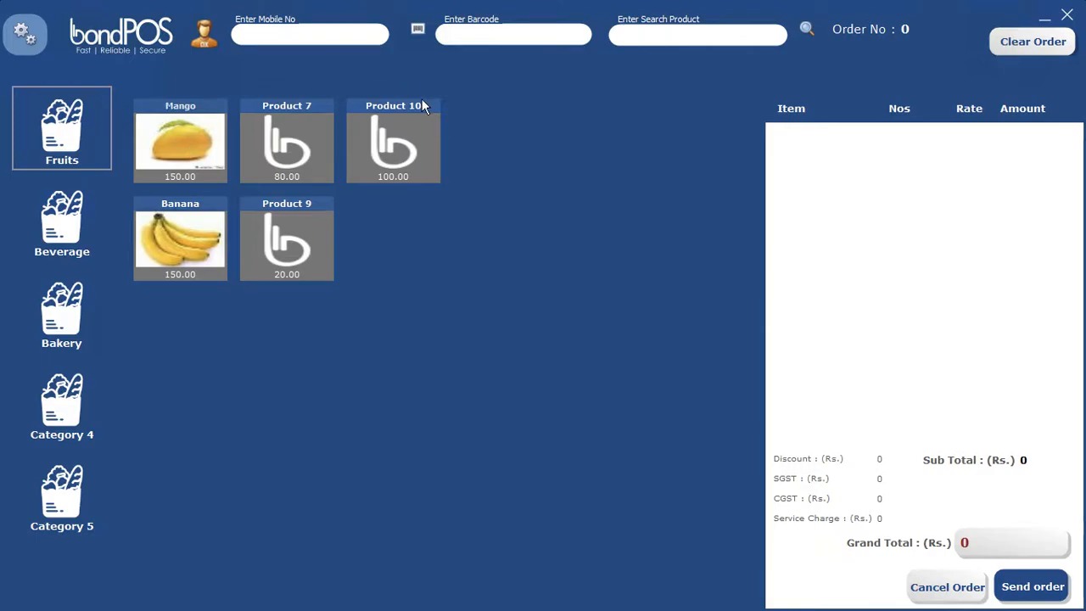
pyautogui.click(287, 35)
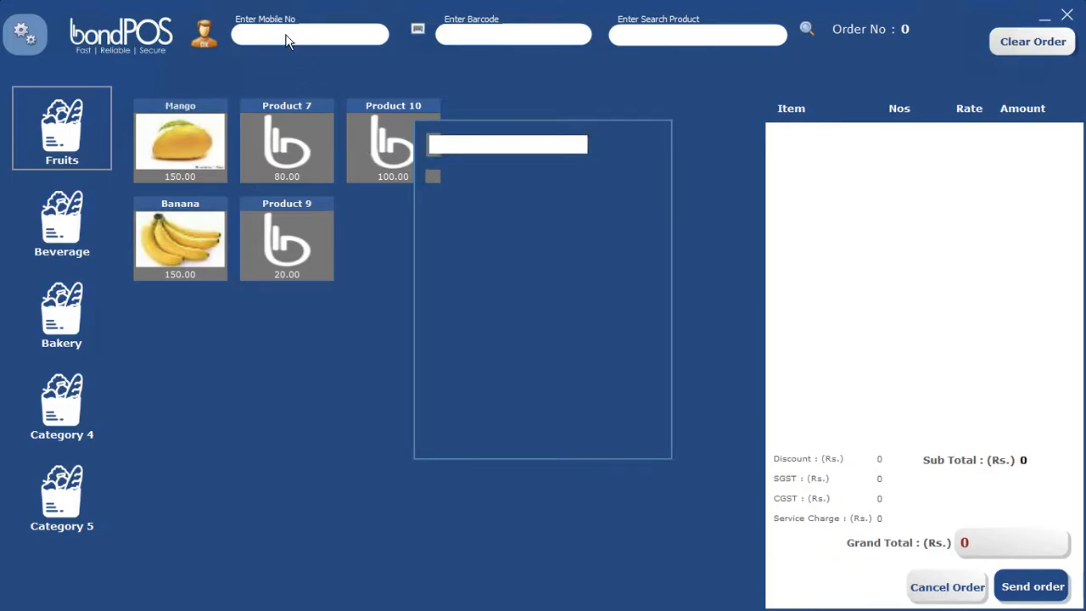
pyautogui.write('9999999999')
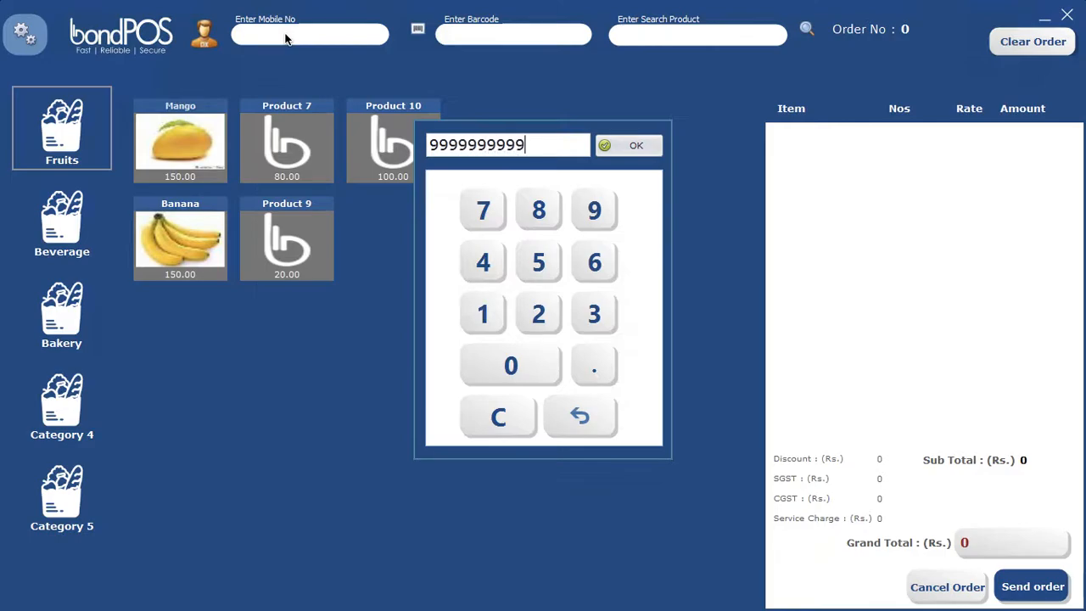
pyautogui.click(632, 150)
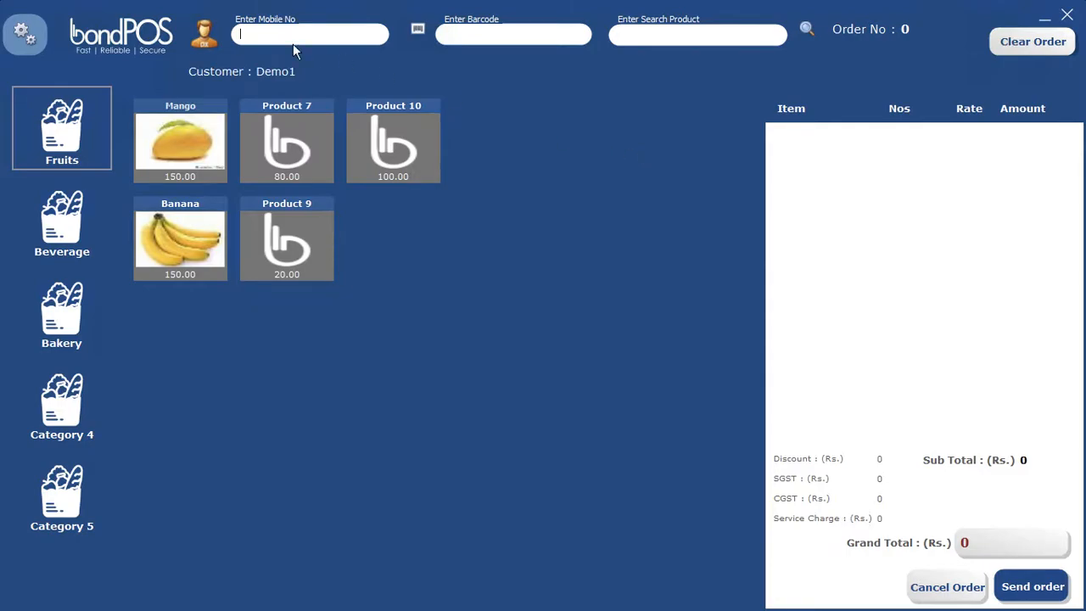
# - Add Mango at quantity 2.3 and the suggested Banana at 1.000, for a grand total of 550
pyautogui.click(189, 151)
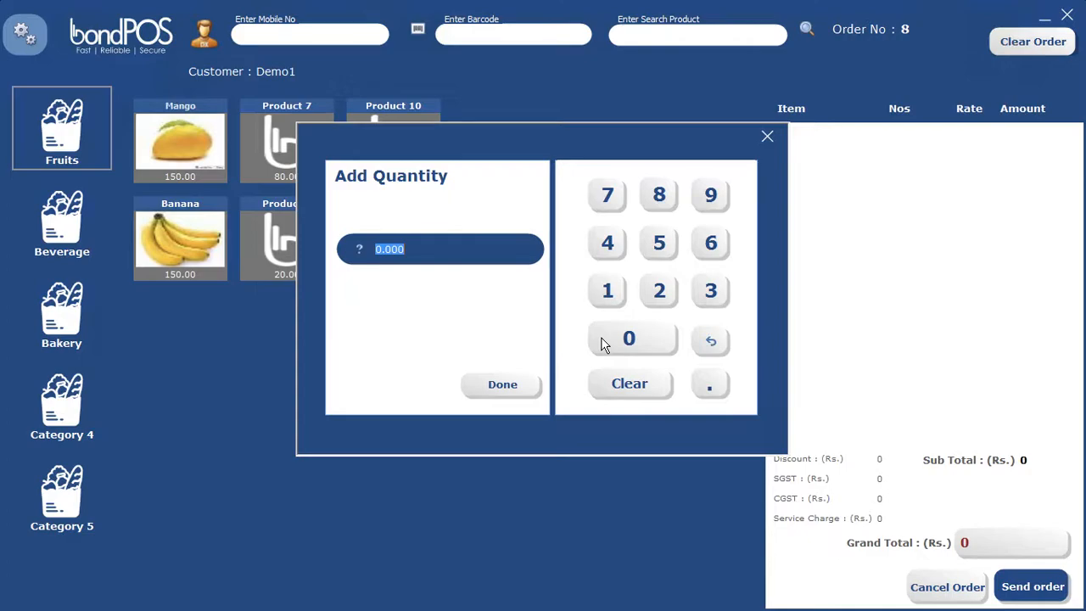
pyautogui.write('2.3')
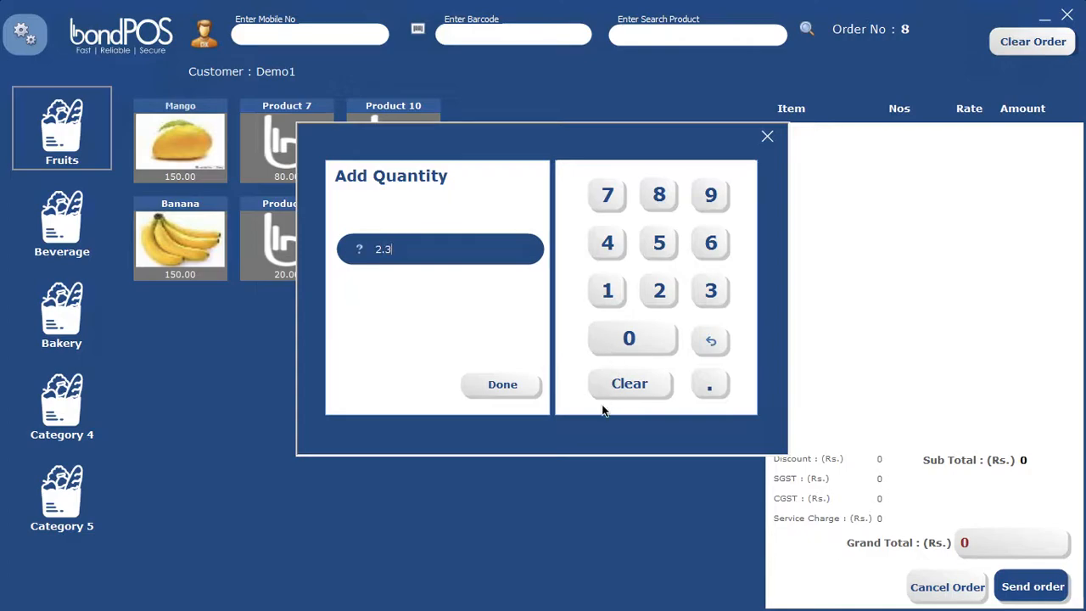
pyautogui.click(507, 392)
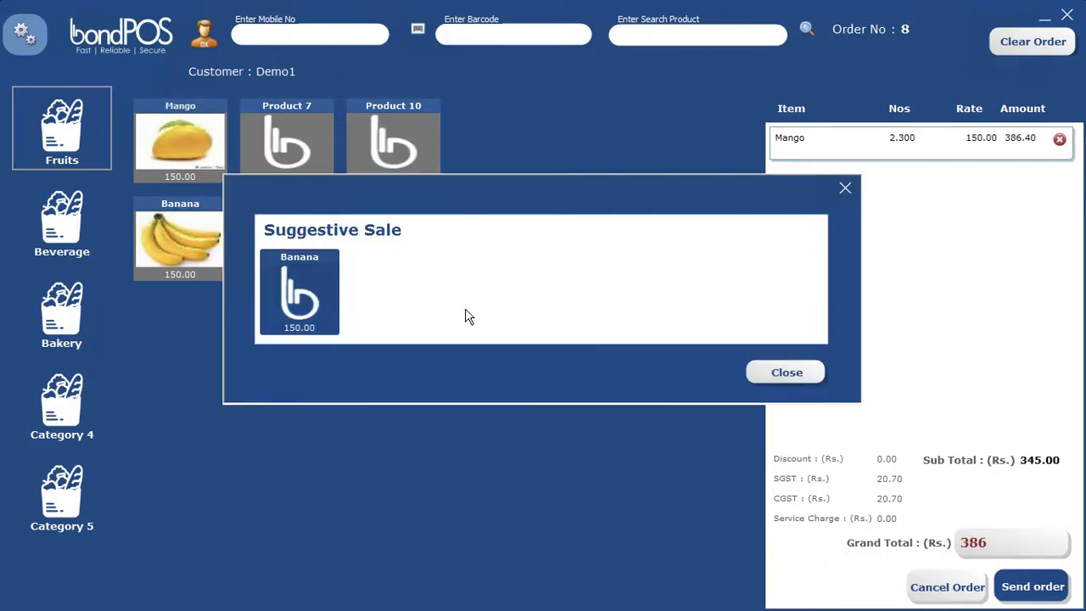
pyautogui.click(314, 299)
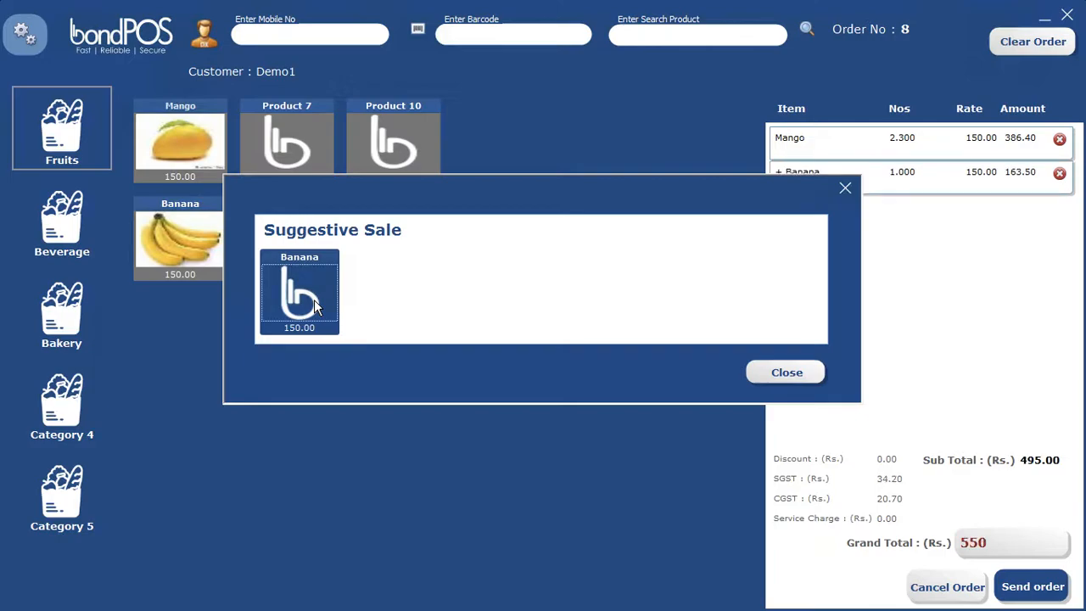
pyautogui.click(804, 371)
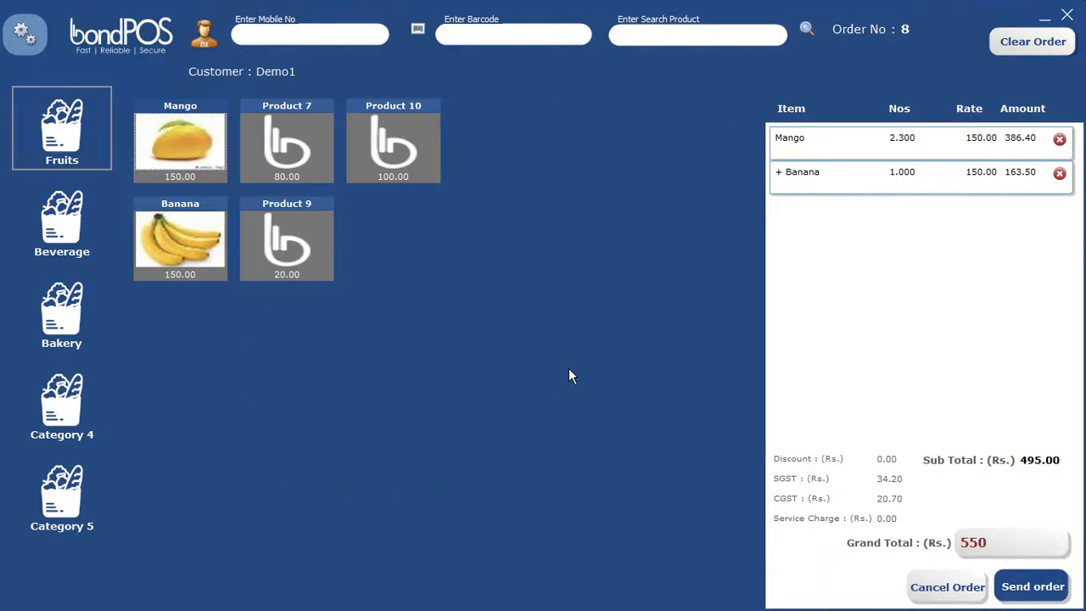
# - Add one Product 7, Banana at quantity 0.9, and the suggested Product 9, for a grand total of 814
pyautogui.click(303, 161)
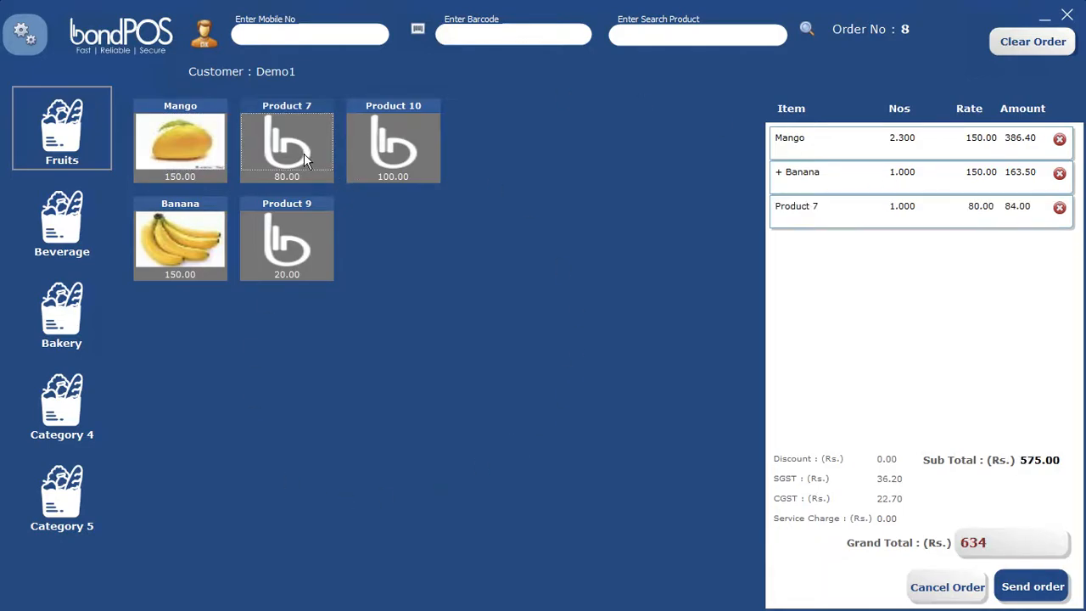
pyautogui.click(194, 247)
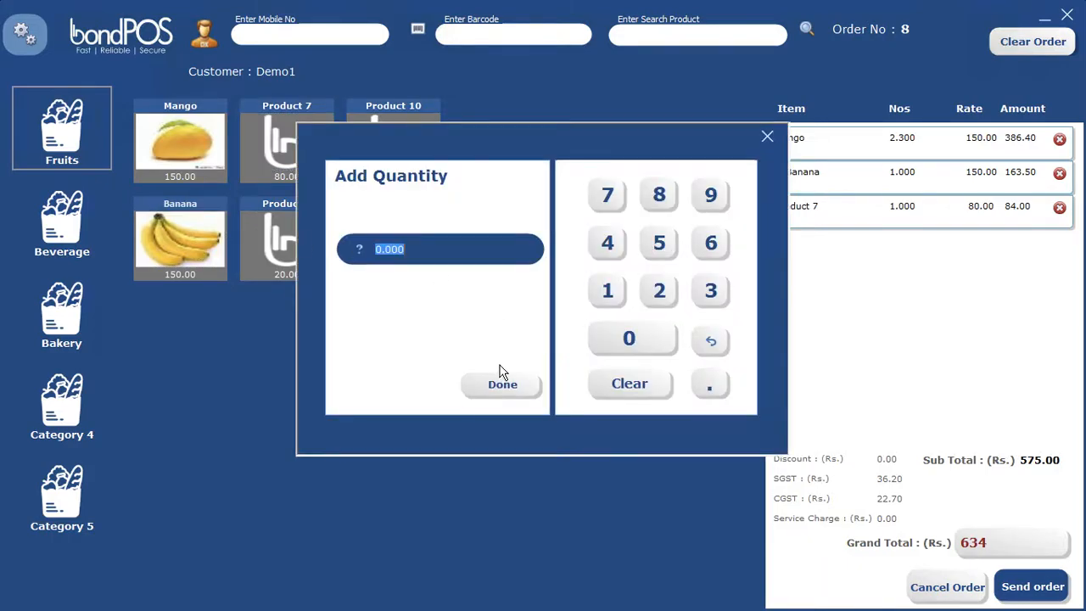
pyautogui.write('90')
pyautogui.press('BackSpace')
pyautogui.press('BackSpace')
pyautogui.write('.9')
pyautogui.click(503, 385)
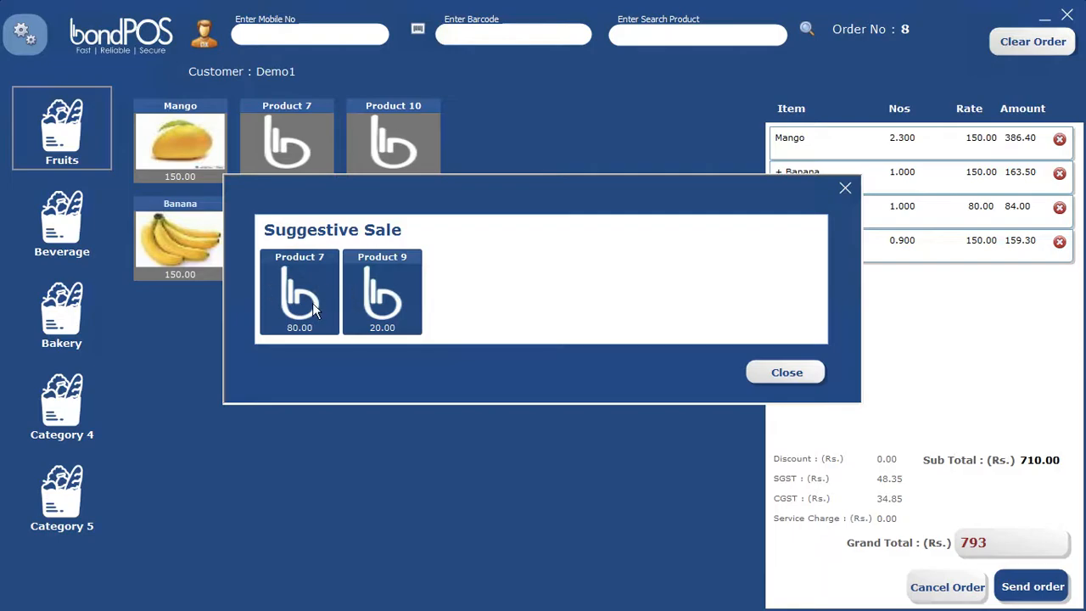
pyautogui.click(393, 306)
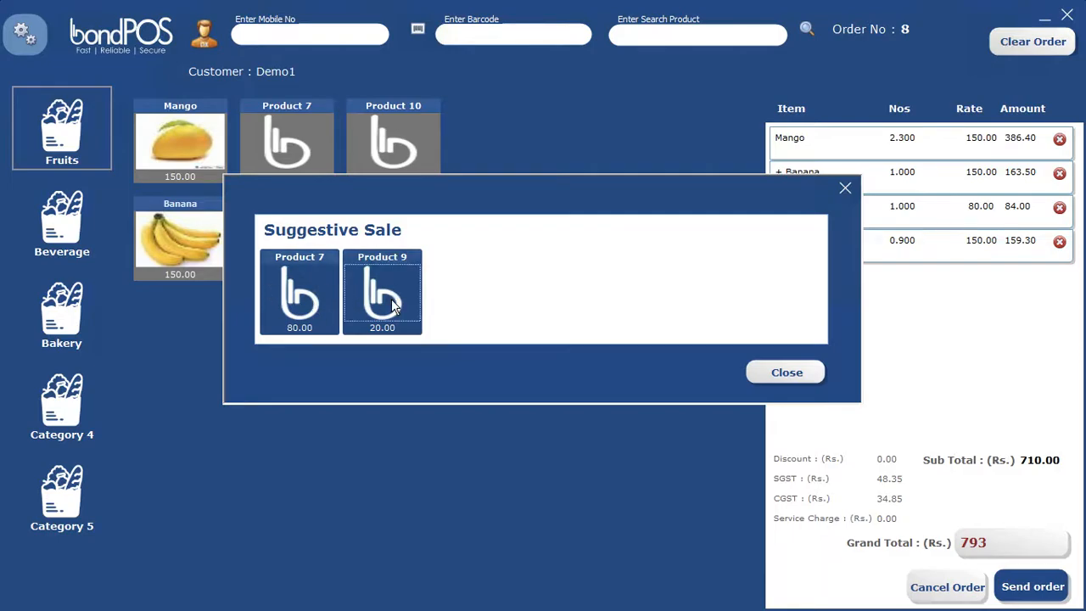
pyautogui.click(782, 373)
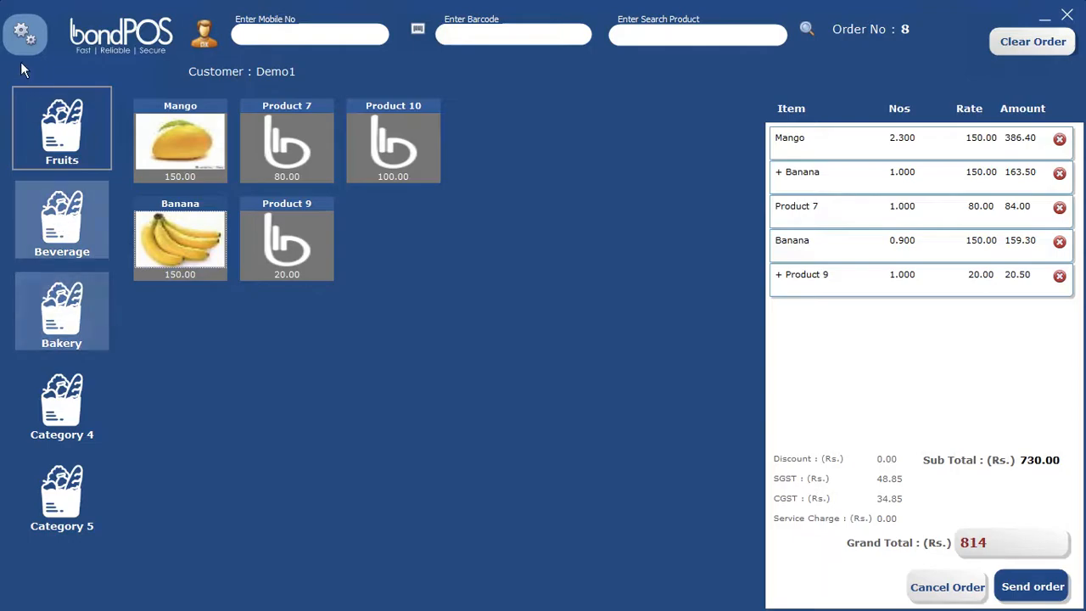
# - Open payment for the 814 bill, abandon the Paytm OTP attempt, and choose Cash
pyautogui.click(1033, 589)
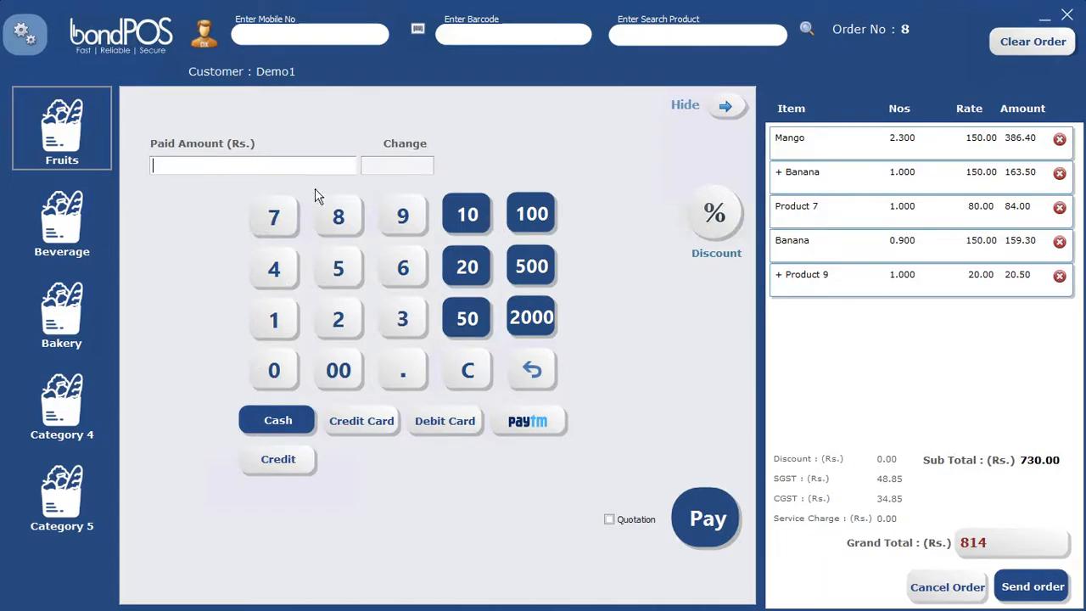
pyautogui.click(531, 421)
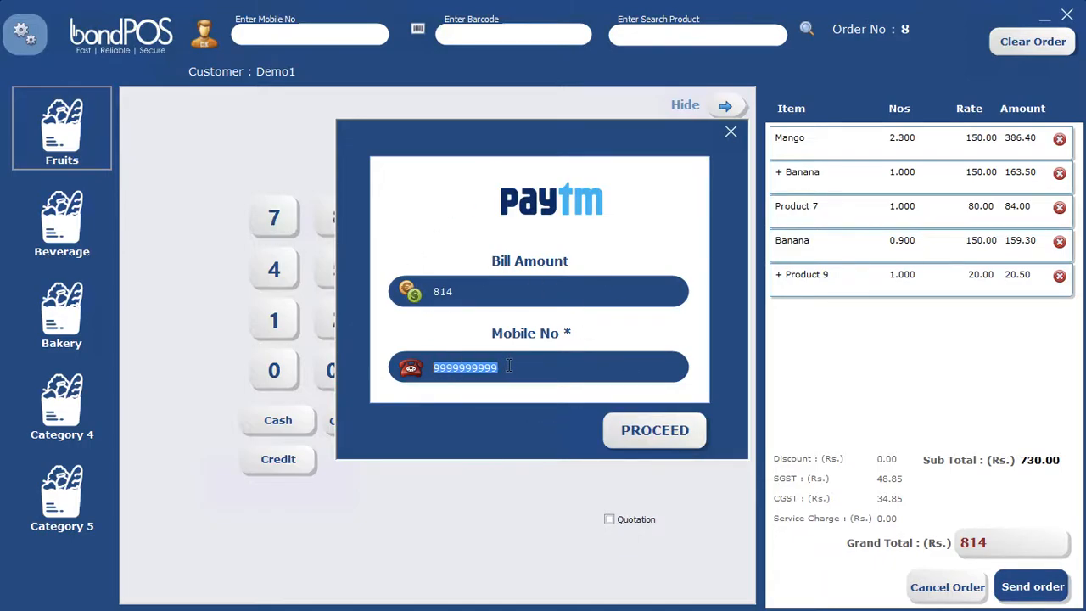
pyautogui.click(668, 436)
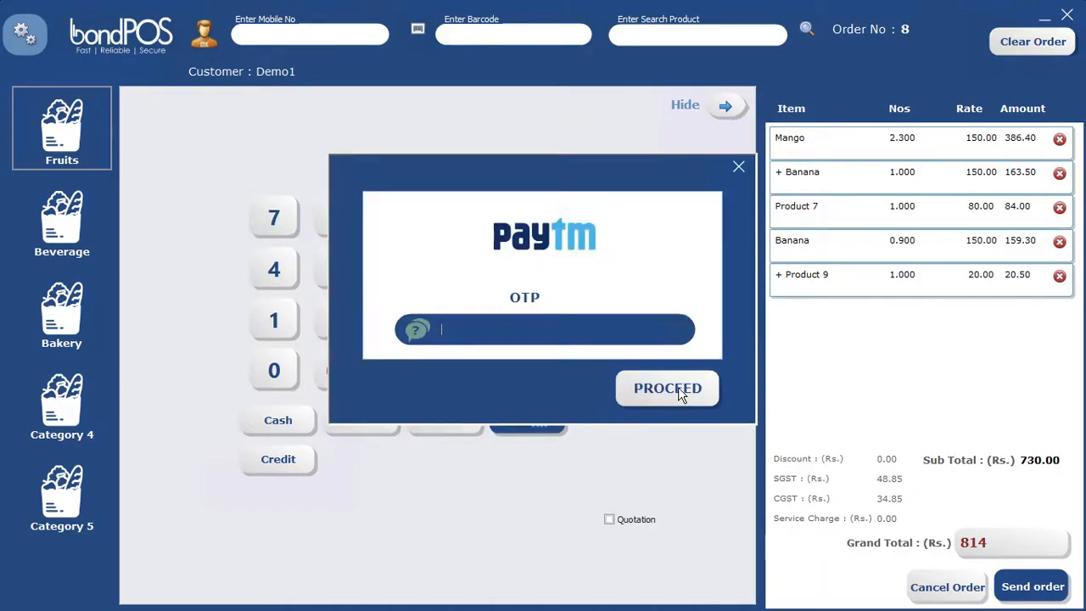
pyautogui.click(737, 169)
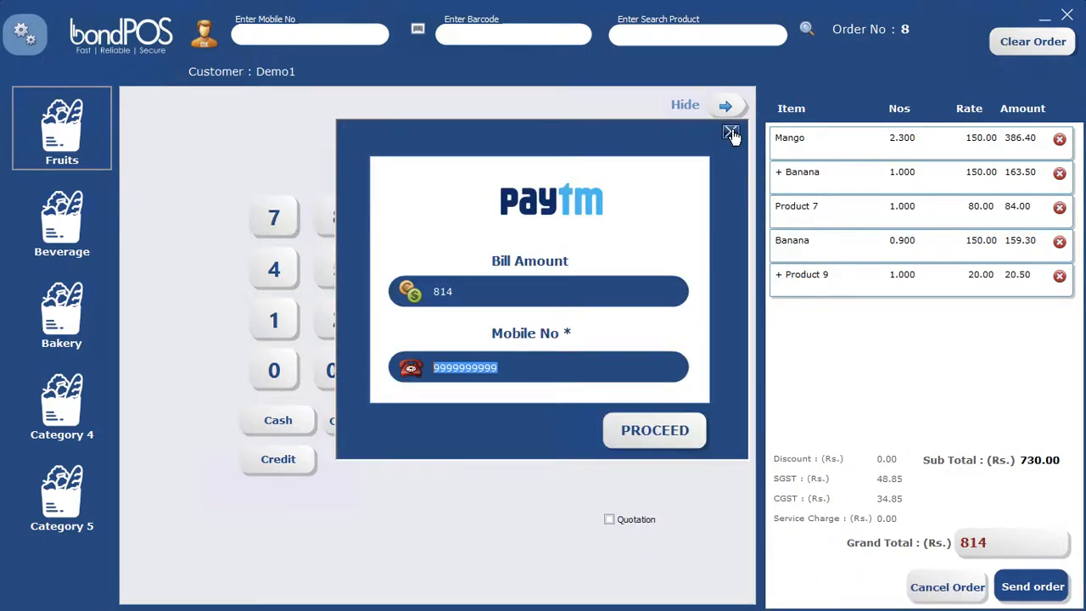
pyautogui.click(731, 133)
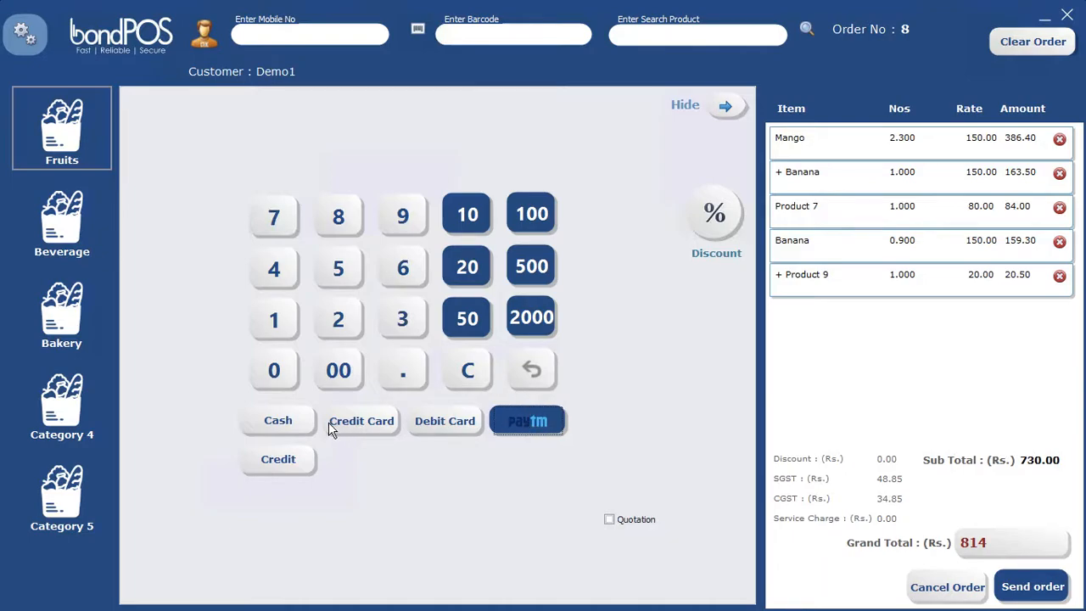
pyautogui.click(279, 420)
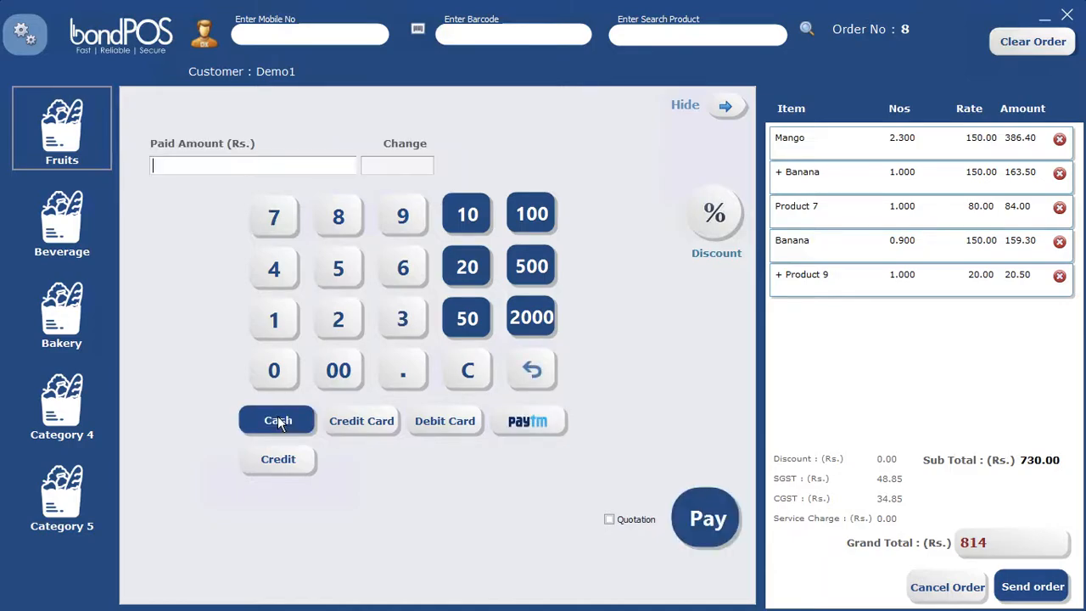